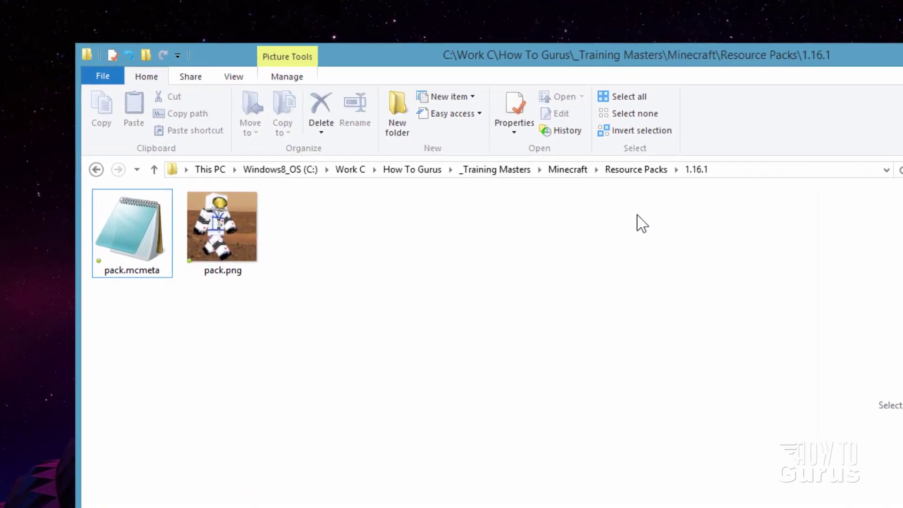
# - Open the 1.16.1 resource pack folder and position the Work C window over it
pyautogui.click(643, 170)
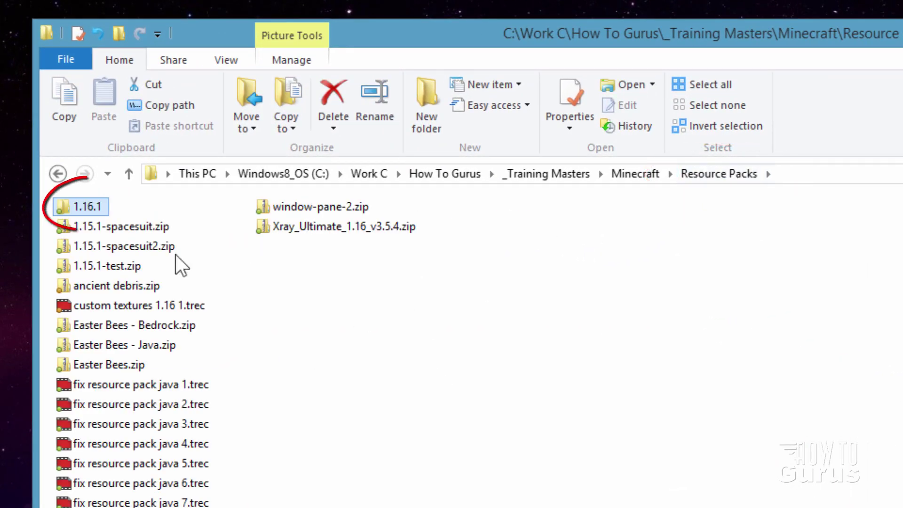
pyautogui.doubleClick(63, 203)
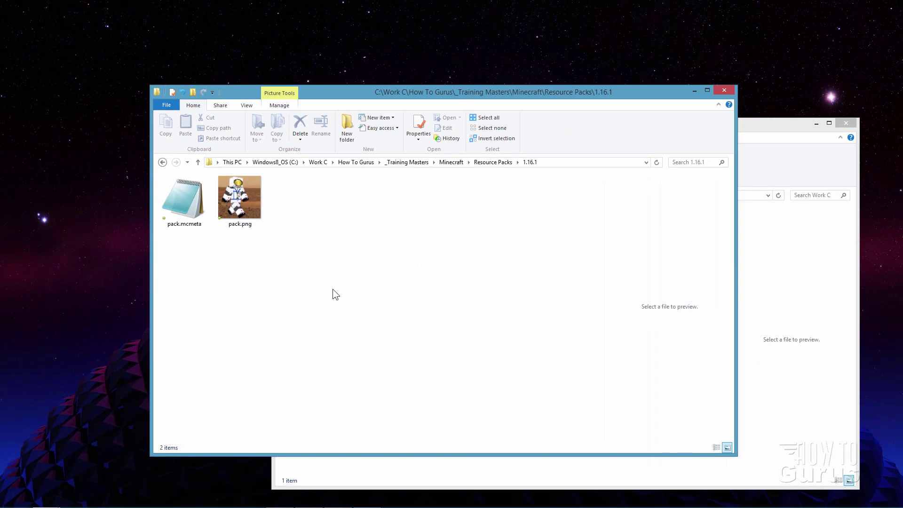
pyautogui.click(750, 184)
pyautogui.moveTo(585, 124); pyautogui.dragTo(543, 115)
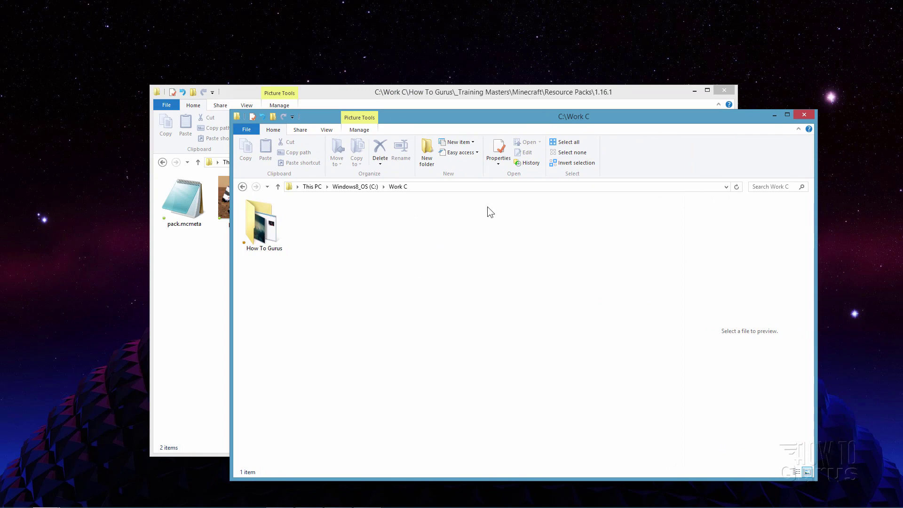
# - Navigate via %appdata% to .minecraft\versions and select the 1.16.1 version folder
pyautogui.click(434, 188)
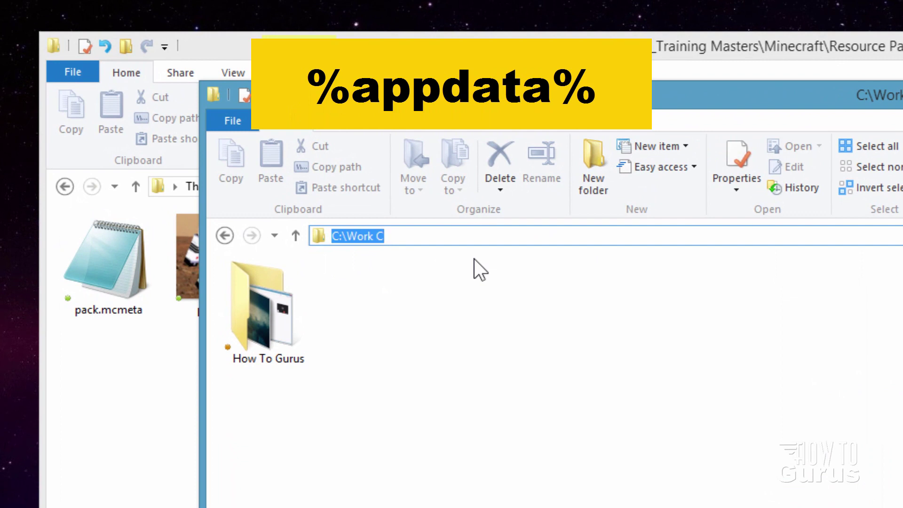
pyautogui.write('%appdat')
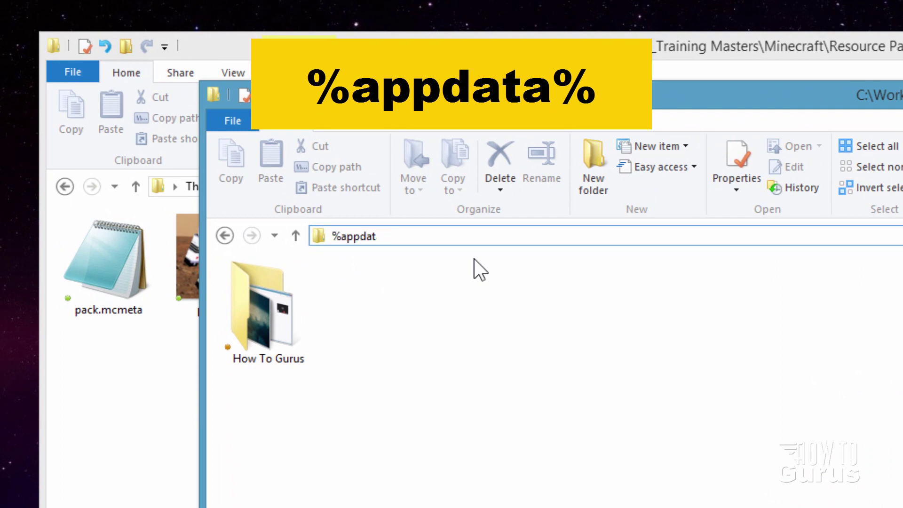
pyautogui.write('a%')
pyautogui.press('Return')
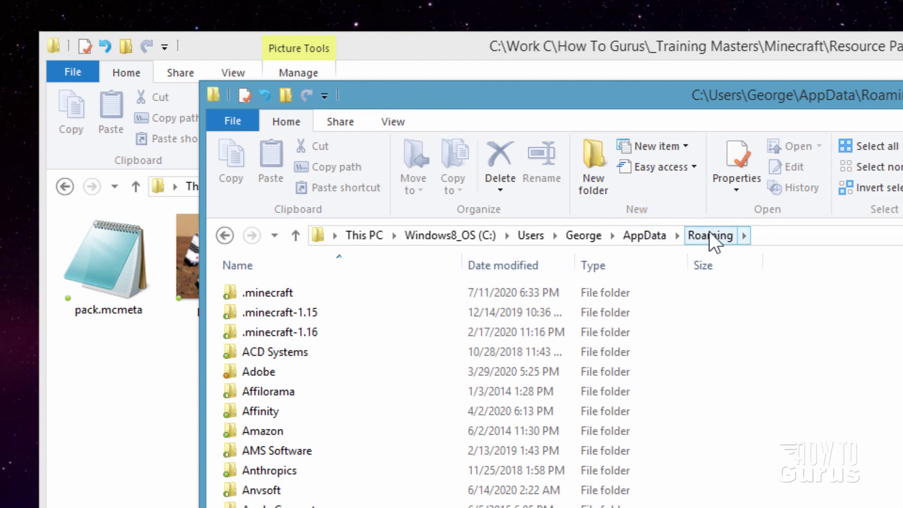
pyautogui.doubleClick(235, 290)
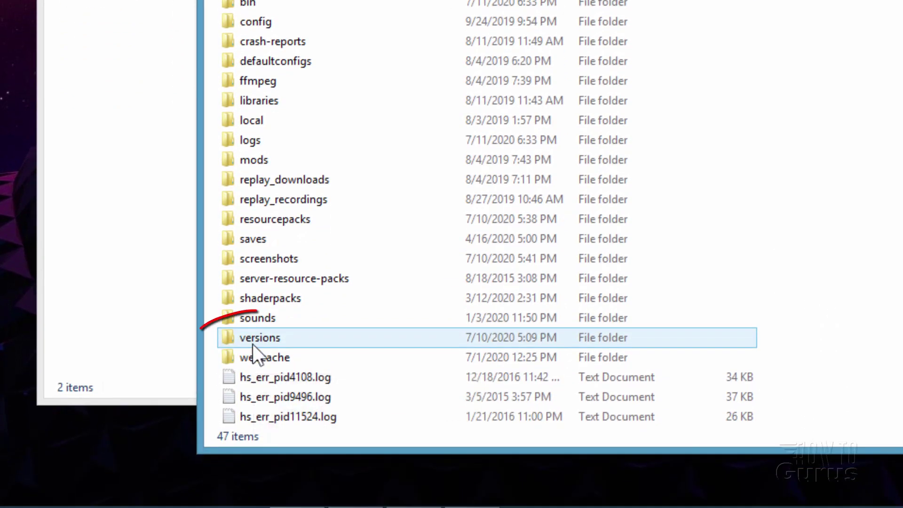
pyautogui.doubleClick(231, 338)
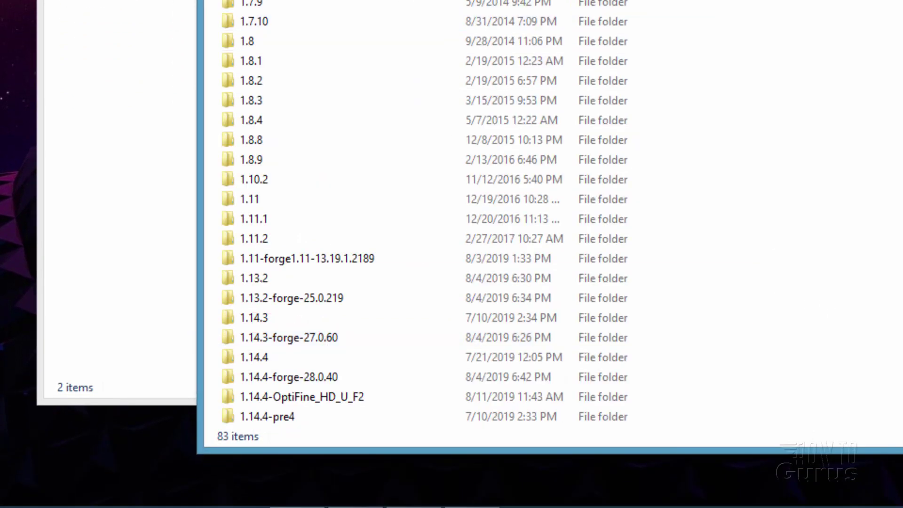
pyautogui.scroll(-5, 423, 235)
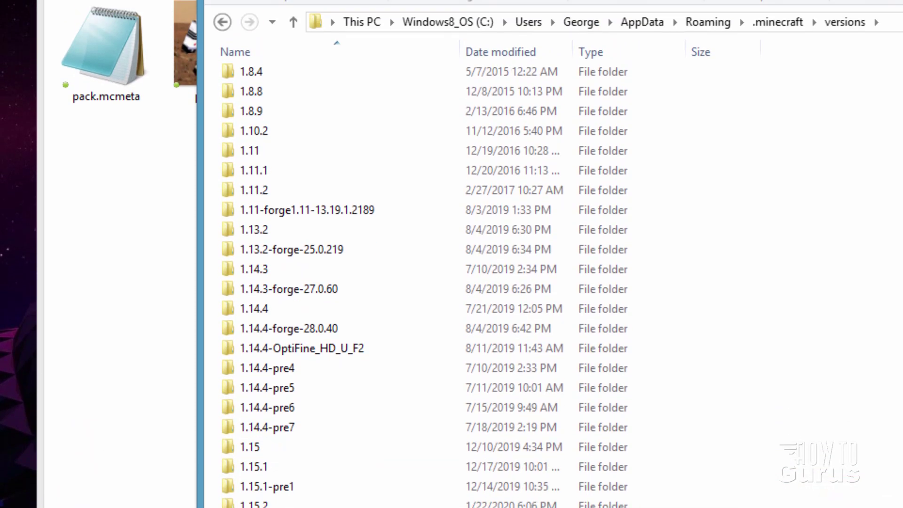
pyautogui.scroll(-6, 541, 282)
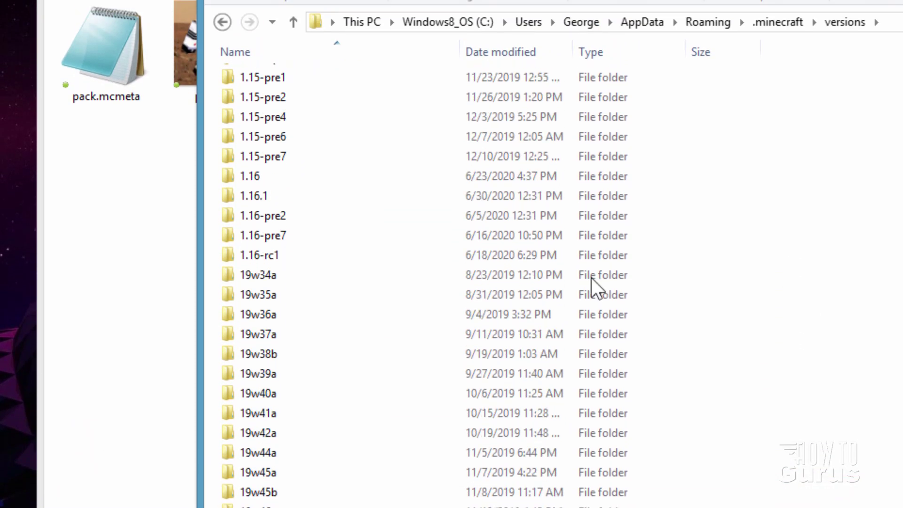
pyautogui.click(239, 196)
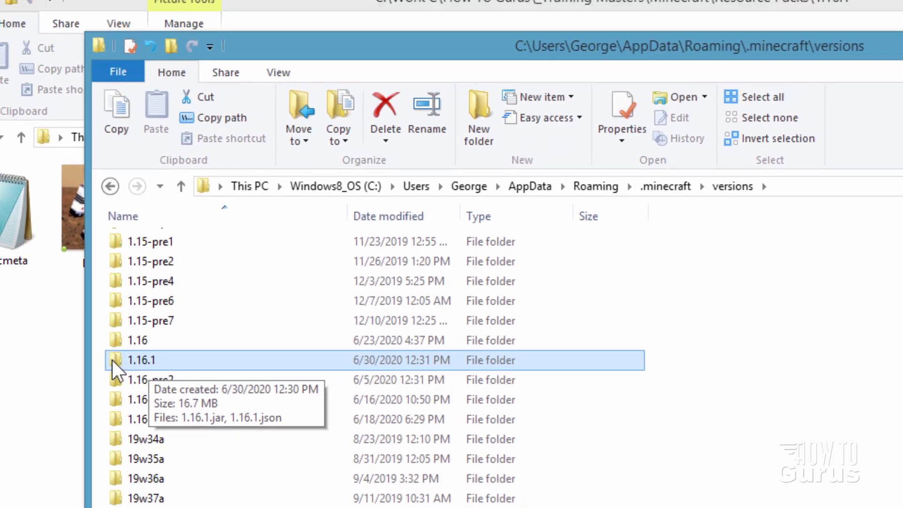
# - Show file name extensions and copy 1.16.1.jar into the 1.16.1 resource pack folder
pyautogui.doubleClick(112, 360)
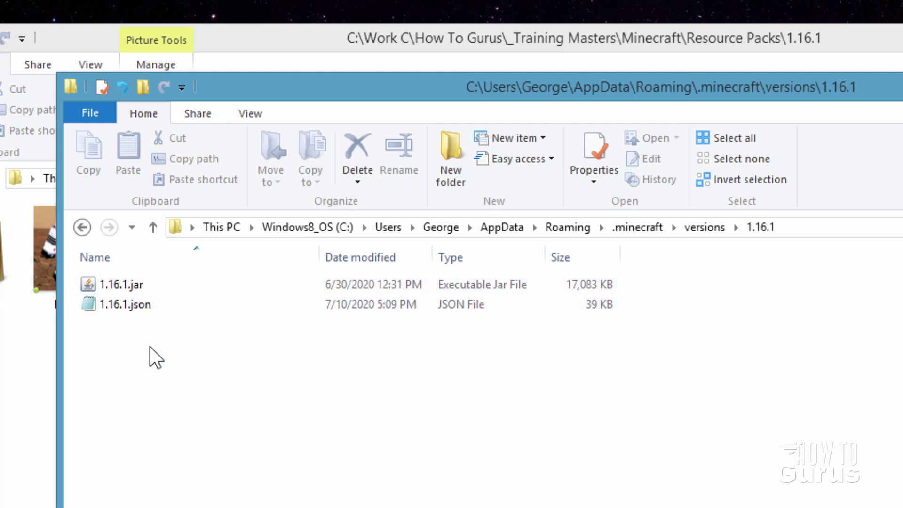
pyautogui.click(249, 113)
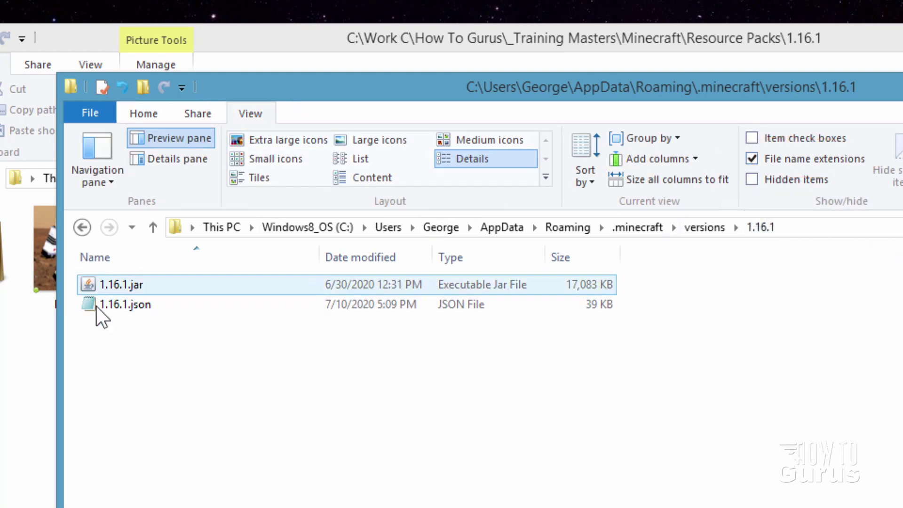
pyautogui.click(113, 284)
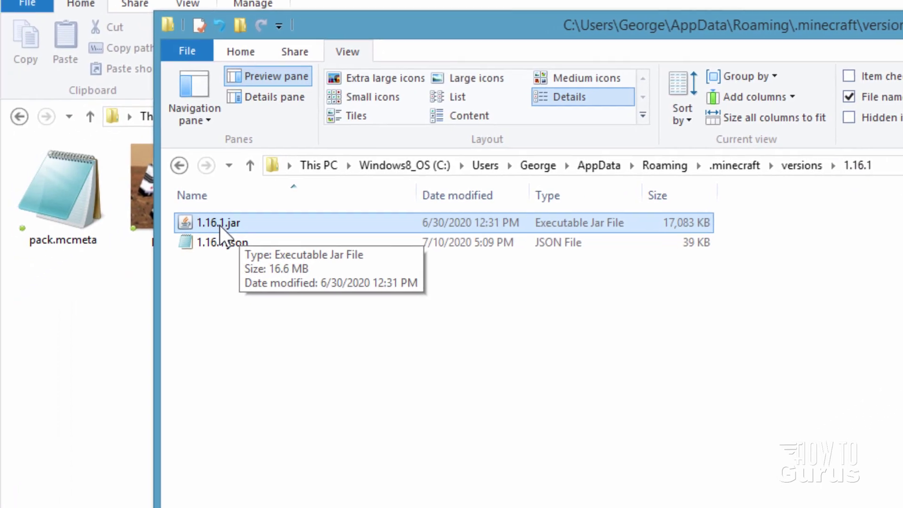
pyautogui.moveTo(123, 287); pyautogui.dragTo(0, 410)
pyautogui.moveTo(174, 295); pyautogui.dragTo(173, 294)
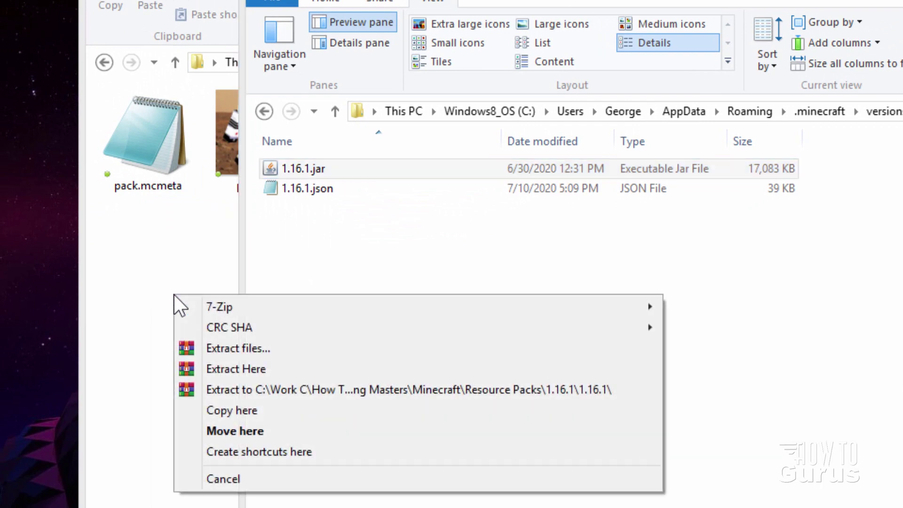
pyautogui.click(246, 411)
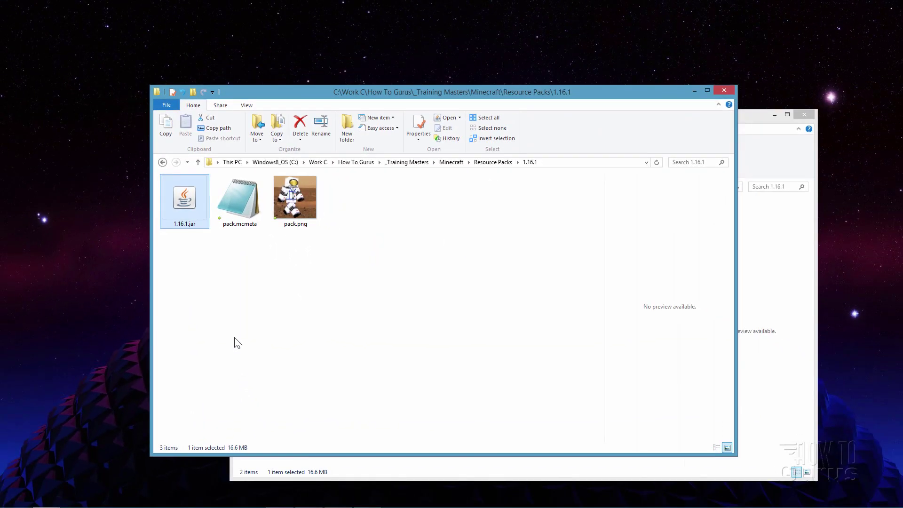
pyautogui.hotkey('alt', 'Tab')
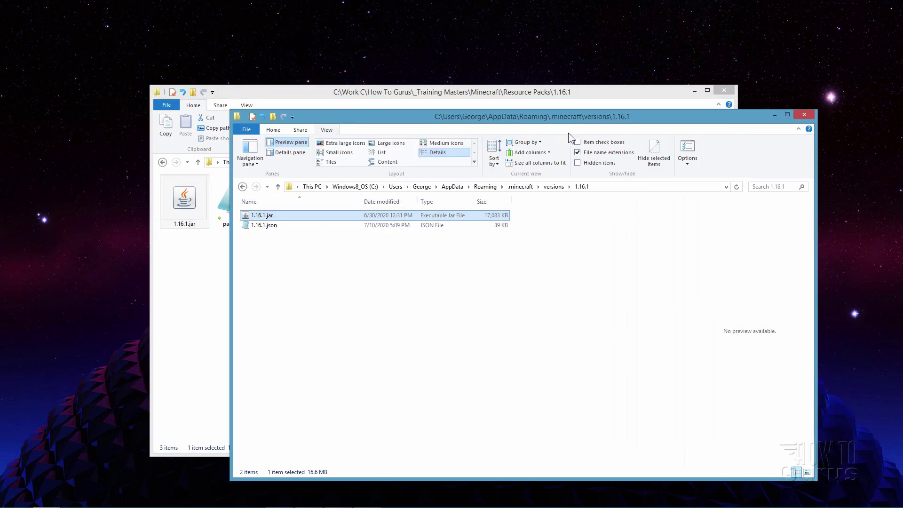
# - Rename the copied 1.16.1.jar to 1.16.1.zip and confirm the extension change
pyautogui.click(187, 201)
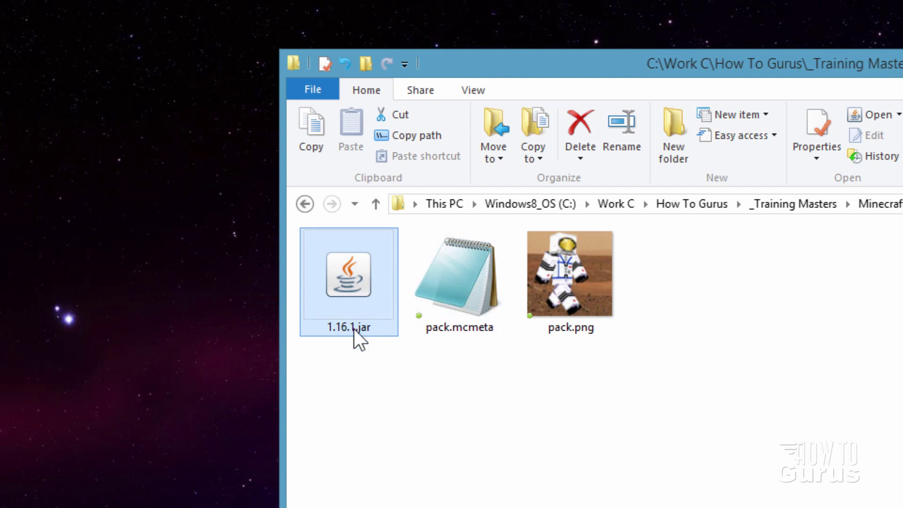
pyautogui.click(358, 328)
pyautogui.press('End')
pyautogui.press('BackSpace')
pyautogui.press('BackSpace')
pyautogui.press('BackSpace')
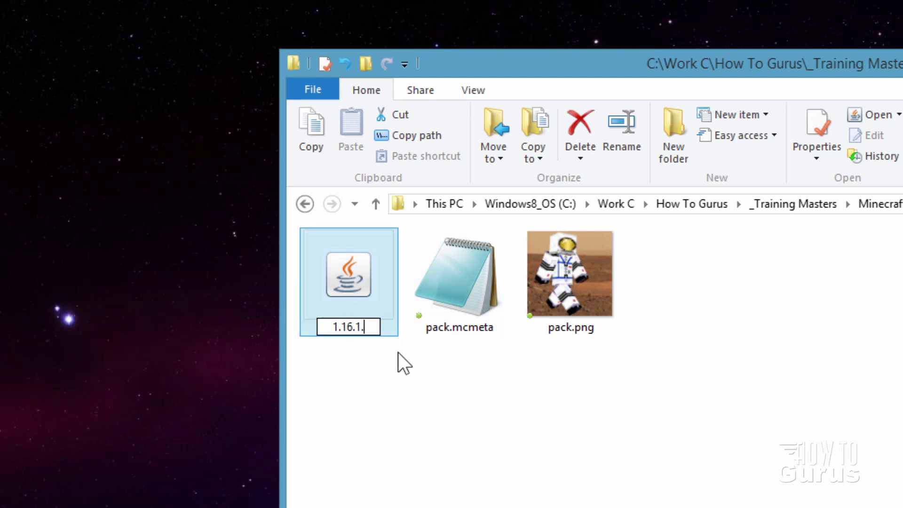
pyautogui.write('i')
pyautogui.press('BackSpace')
pyautogui.write('zip')
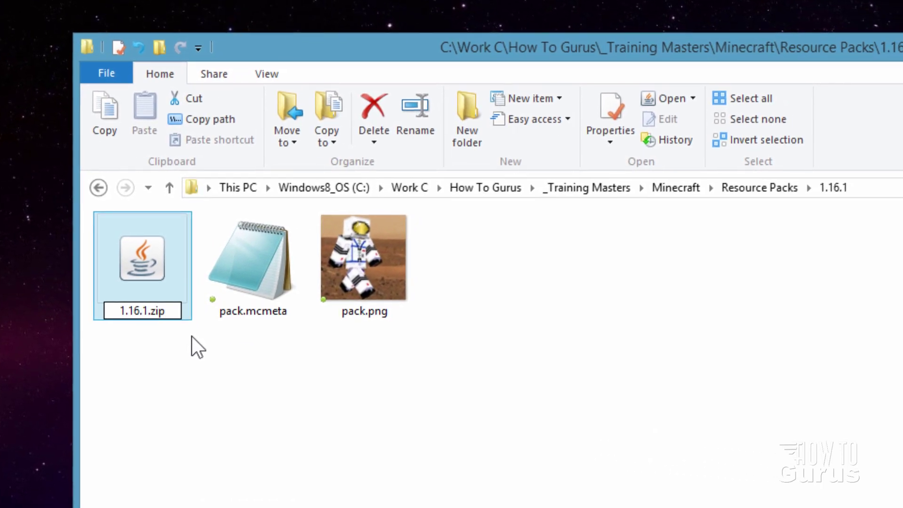
pyautogui.press('Return')
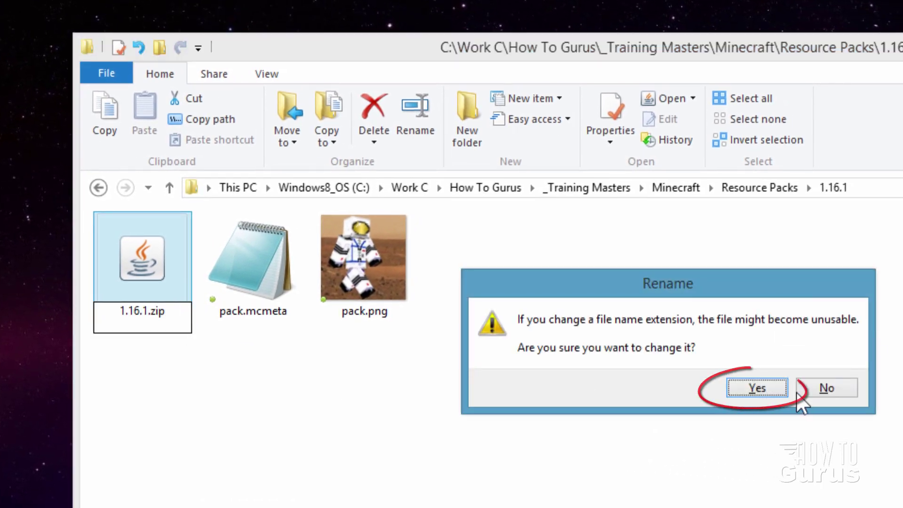
pyautogui.click(758, 388)
pyautogui.moveTo(163, 318)
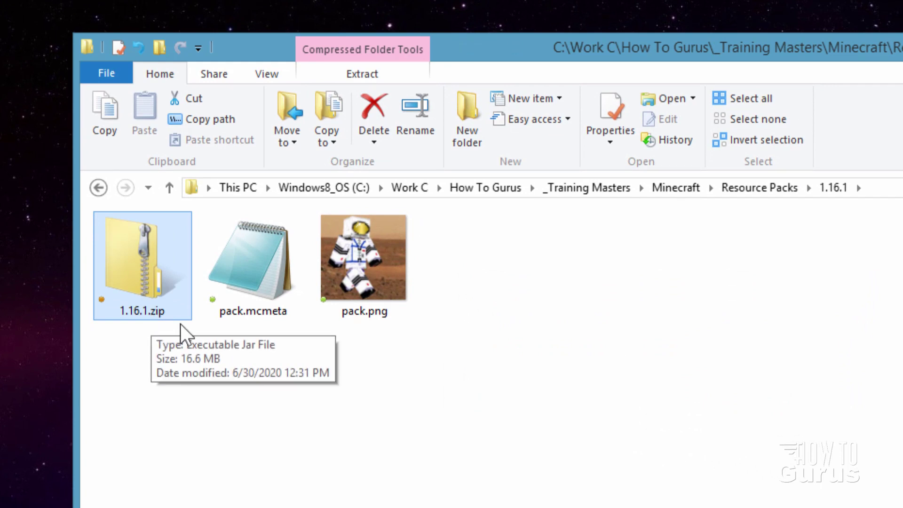
# - Extract all of 1.16.1.zip into a 1.16.1 subfolder
pyautogui.rightClick(135, 268)
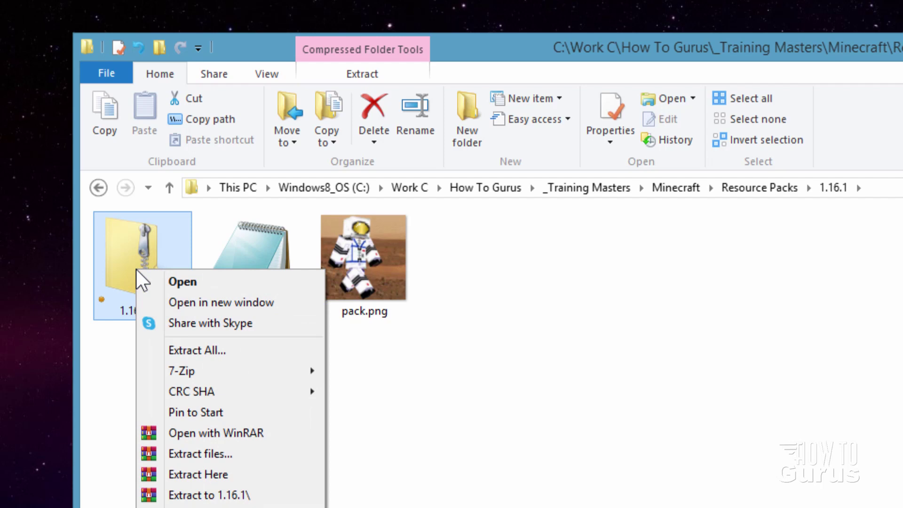
pyautogui.click(197, 350)
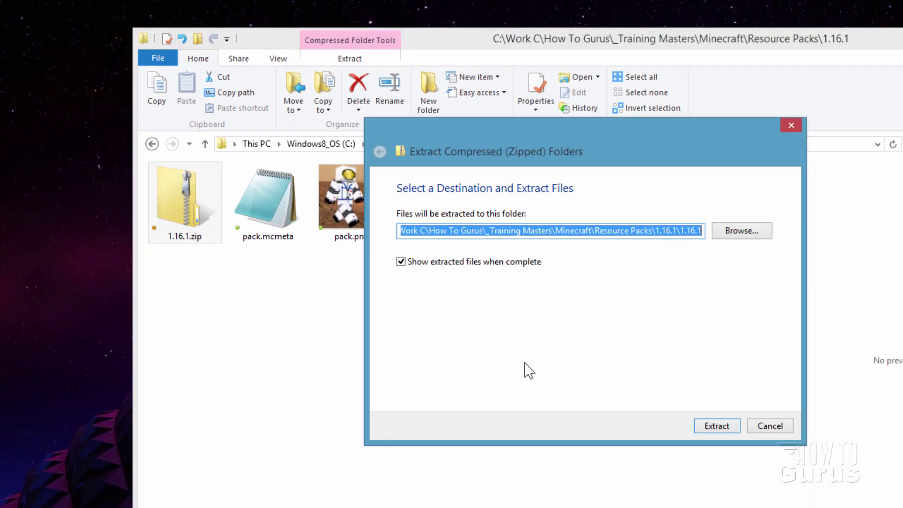
pyautogui.click(716, 426)
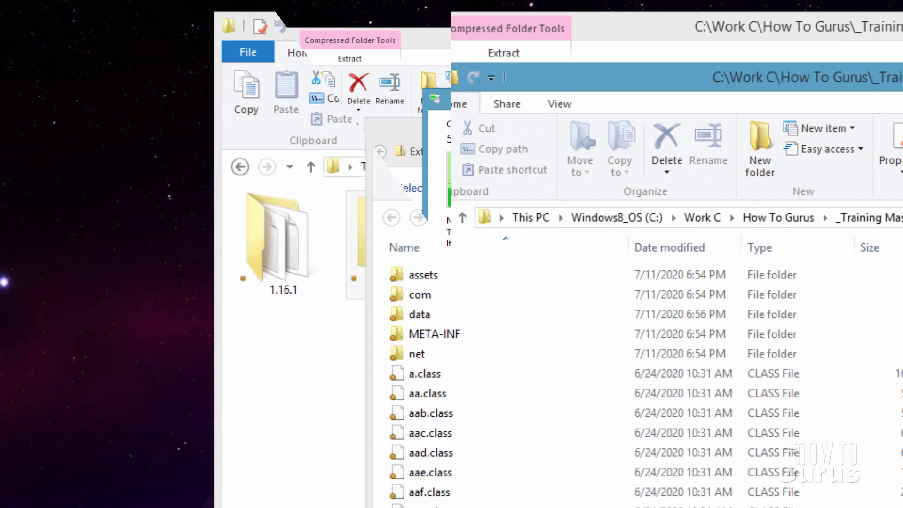
# - Delete everything from com through zy.class, keeping only the assets folder
pyautogui.click(435, 278)
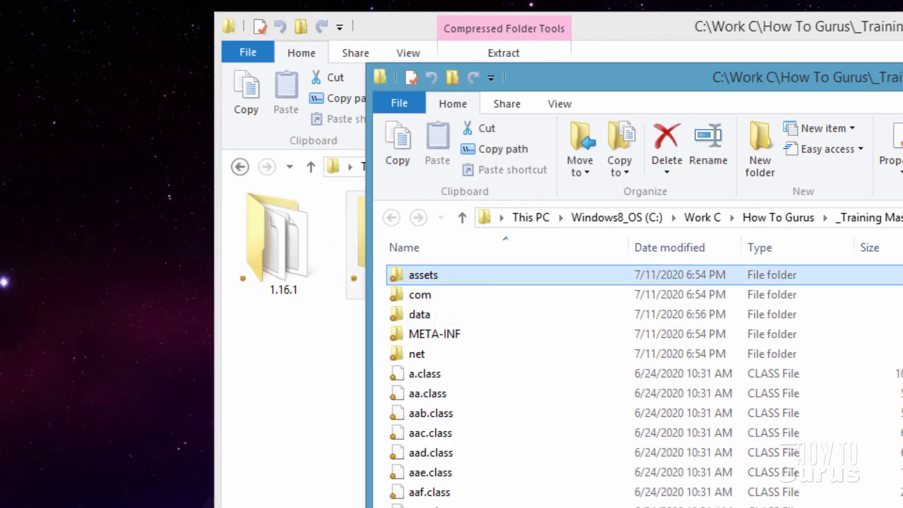
pyautogui.click(422, 296)
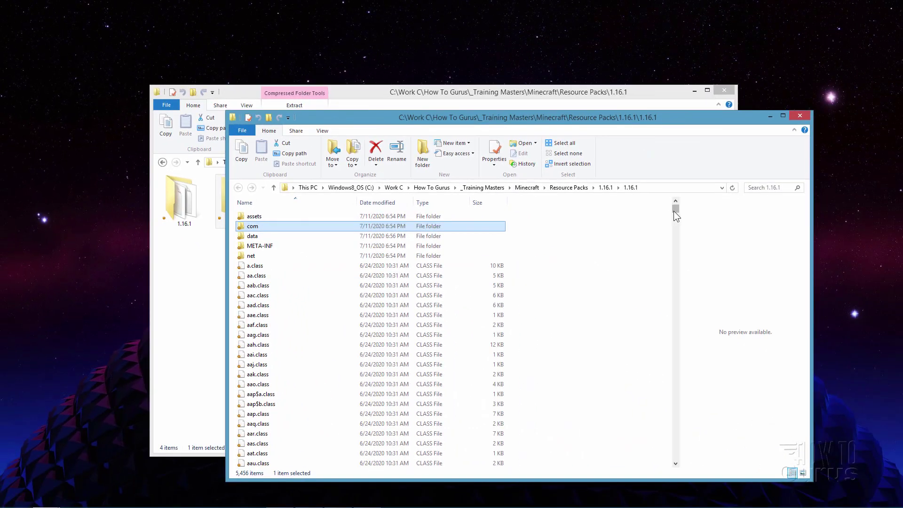
pyautogui.moveTo(675, 211); pyautogui.dragTo(676, 462)
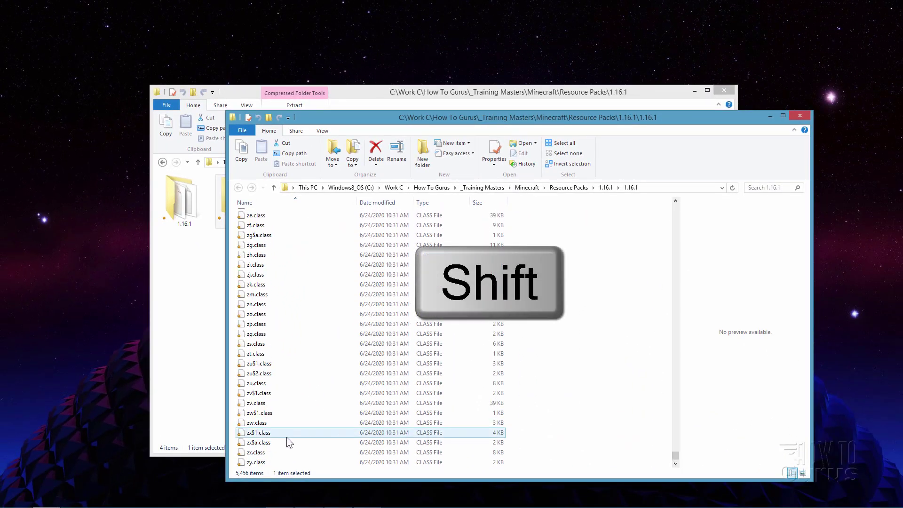
pyautogui.keyDown('shift'); pyautogui.click(260, 463); pyautogui.keyUp('shift')
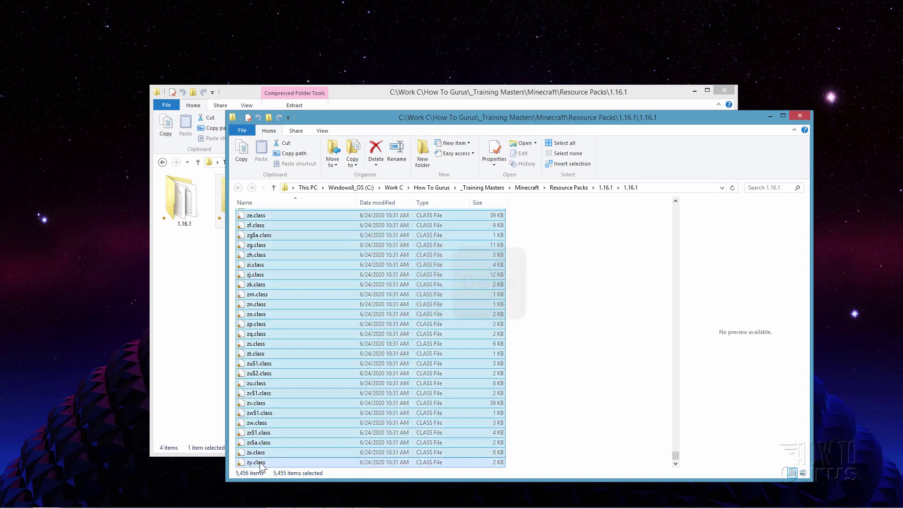
pyautogui.press('Delete')
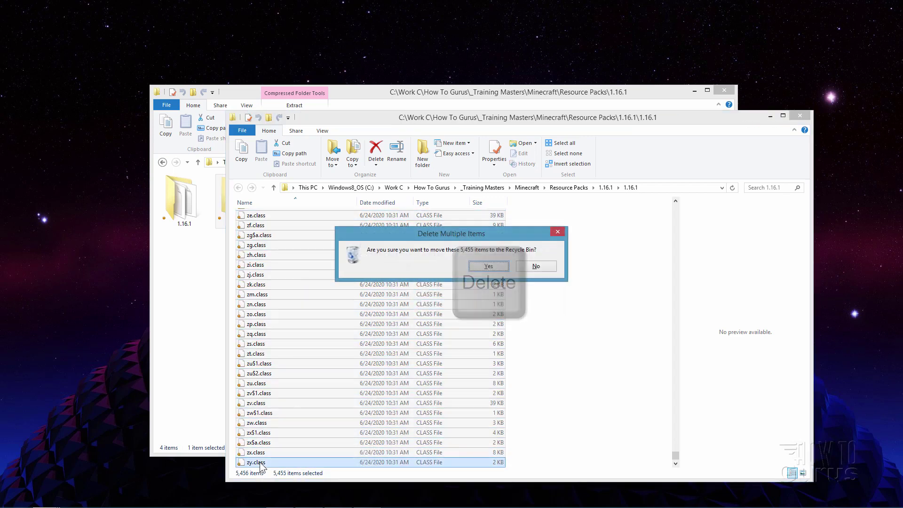
pyautogui.click(478, 267)
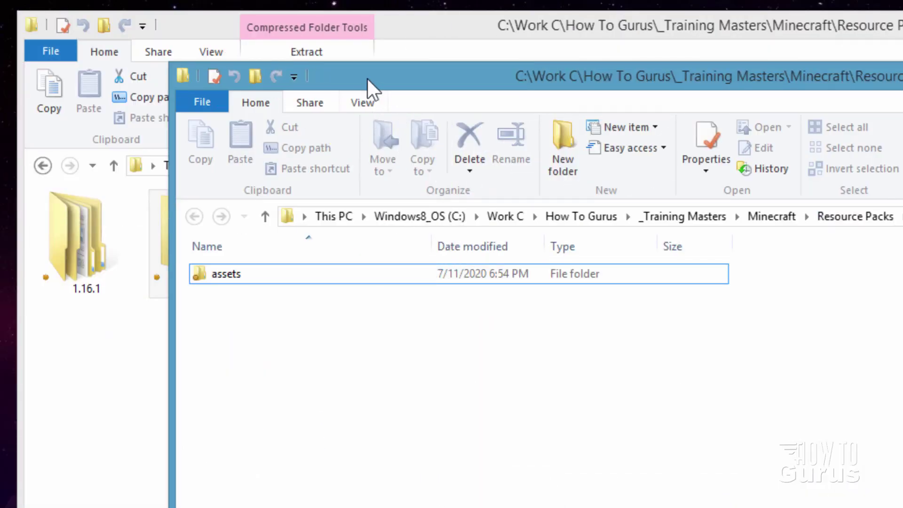
# - Move pack.mcmeta and pack.png beside assets in the inner 1.16.1 folder and close the outer window
pyautogui.moveTo(368, 78); pyautogui.dragTo(701, 58)
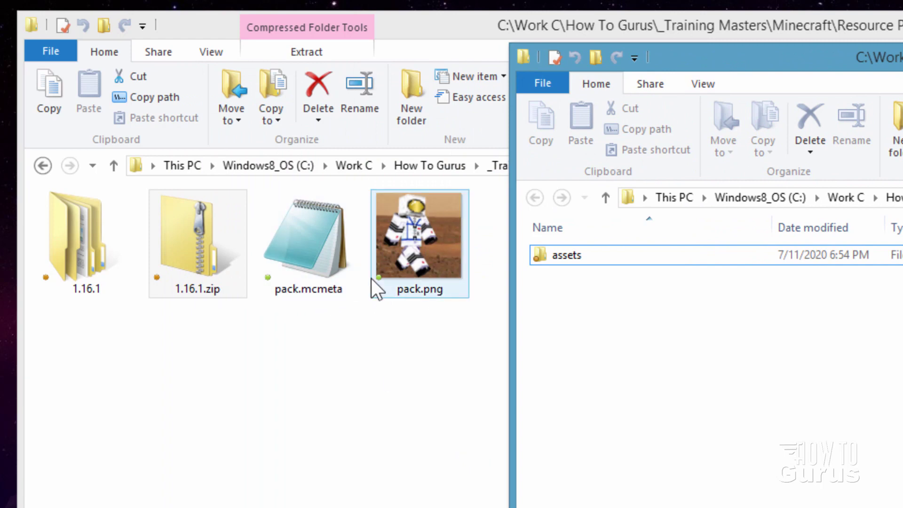
pyautogui.moveTo(465, 333); pyautogui.dragTo(326, 238)
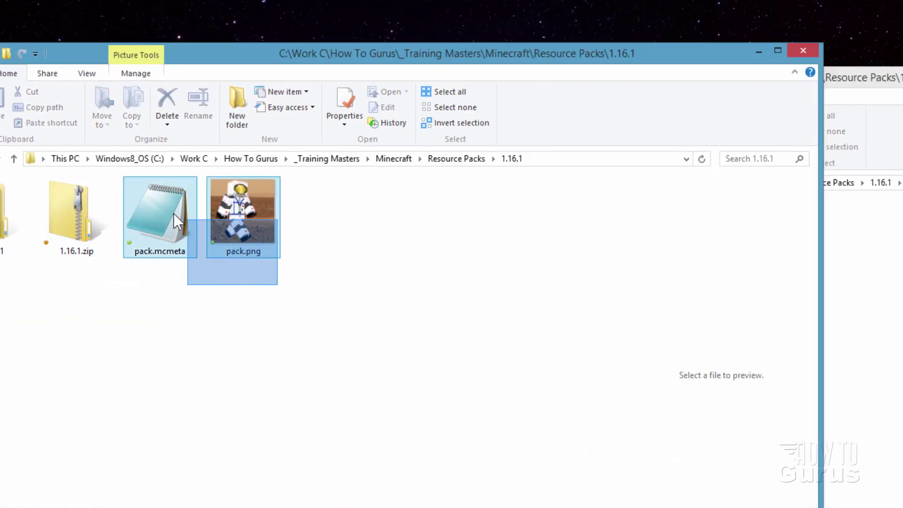
pyautogui.moveTo(173, 214); pyautogui.dragTo(870, 376)
pyautogui.moveTo(607, 76); pyautogui.dragTo(334, 79)
pyautogui.click(95, 277)
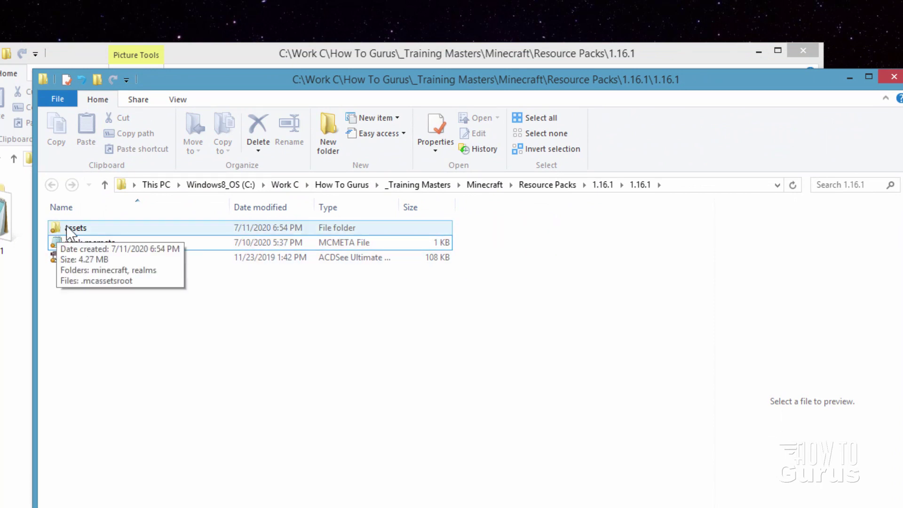
pyautogui.click(797, 50)
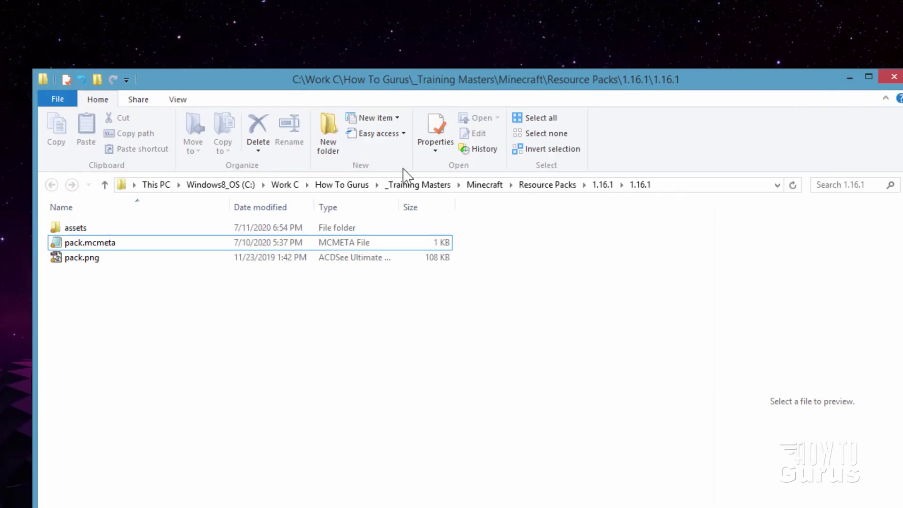
# - In assets, delete the realms folder and .mcassetsroot
pyautogui.doubleClick(146, 242)
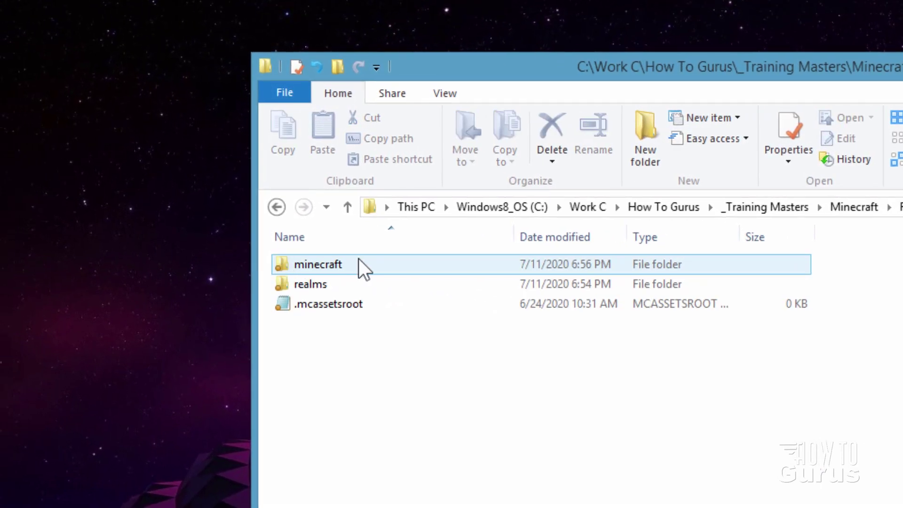
pyautogui.click(322, 284)
pyautogui.keyDown('ctrl'); pyautogui.click(325, 302); pyautogui.keyUp('ctrl')
pyautogui.press('Delete')
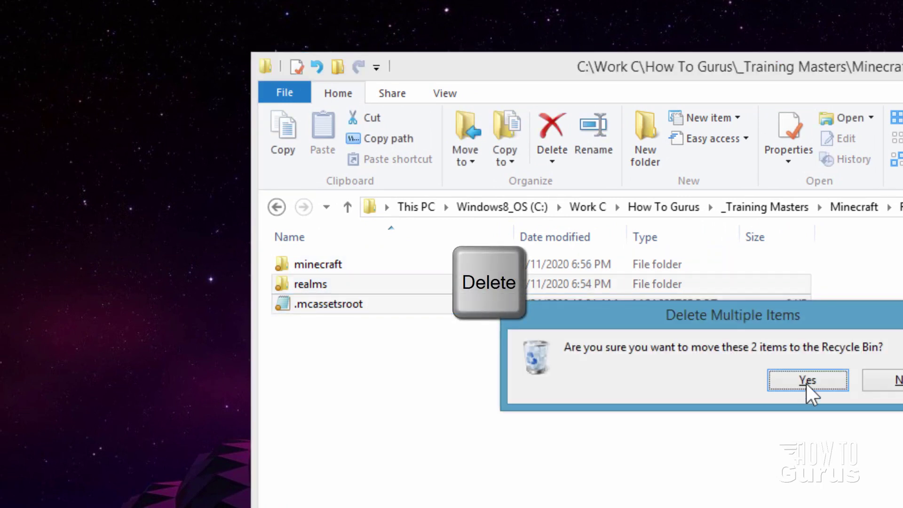
pyautogui.click(806, 381)
# - In minecraft, delete all eight items except the textures folder
pyautogui.doubleClick(285, 264)
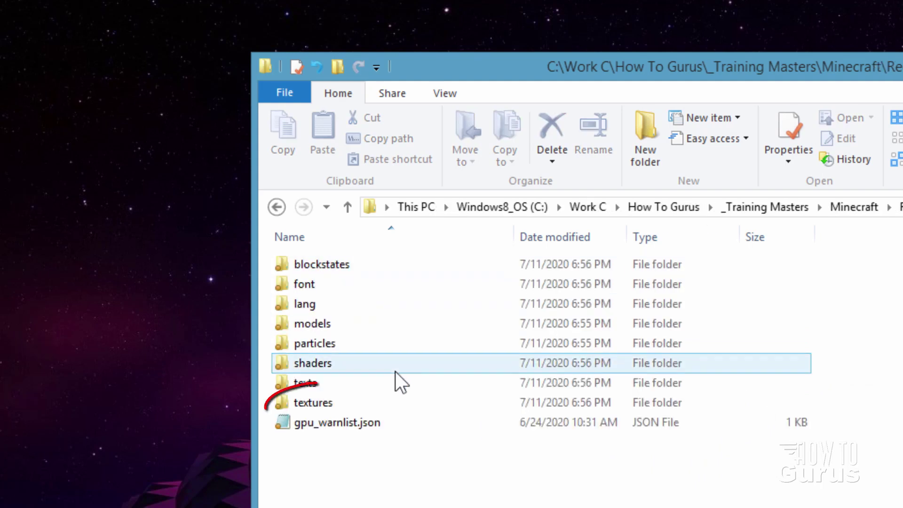
pyautogui.click(304, 407)
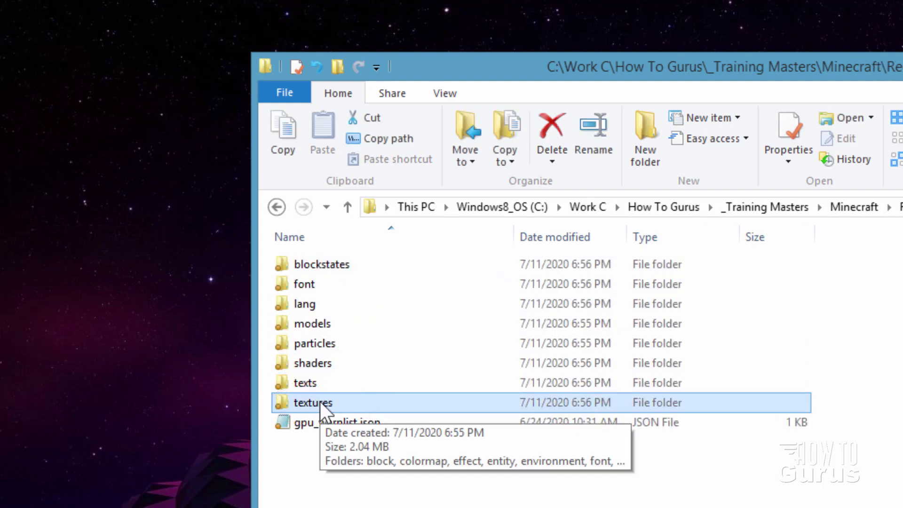
pyautogui.keyDown('ctrl'); pyautogui.click(336, 323); pyautogui.keyUp('ctrl')
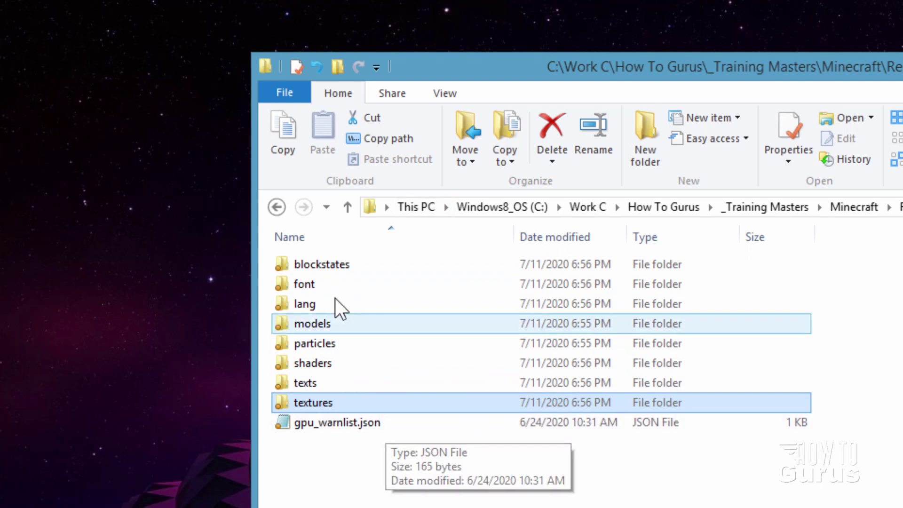
pyautogui.click(314, 267)
pyautogui.keyDown('shift'); pyautogui.click(320, 376); pyautogui.keyUp('shift')
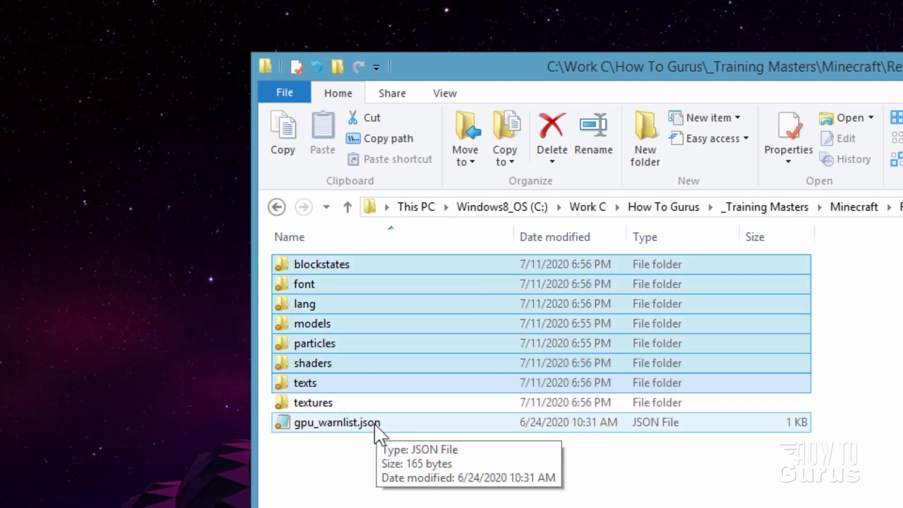
pyautogui.keyDown('ctrl'); pyautogui.click(359, 421); pyautogui.keyUp('ctrl')
pyautogui.press('Delete')
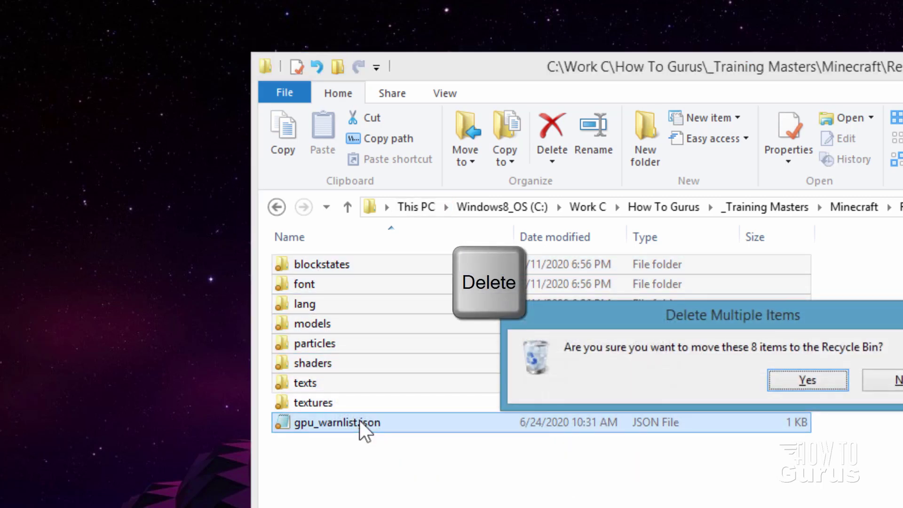
pyautogui.click(805, 375)
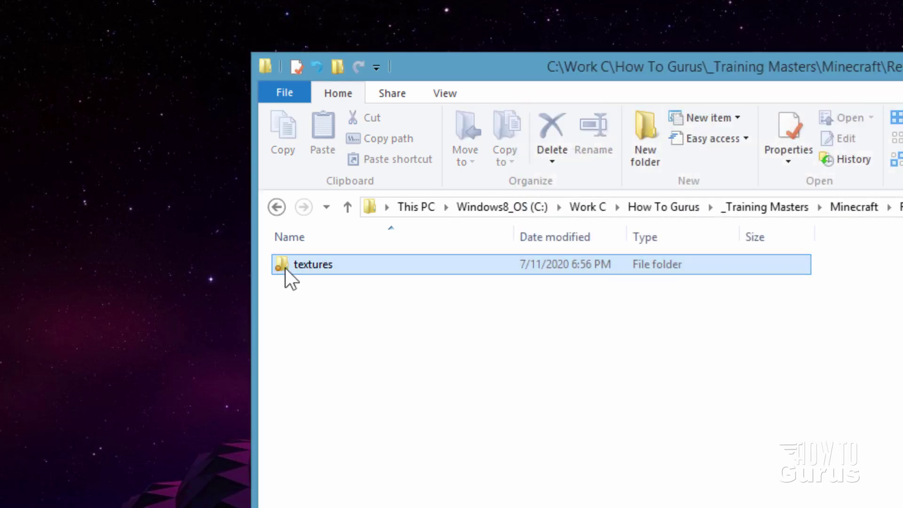
# - In textures, delete the 13 folders from colormap through particle, keeping only block
pyautogui.doubleClick(285, 266)
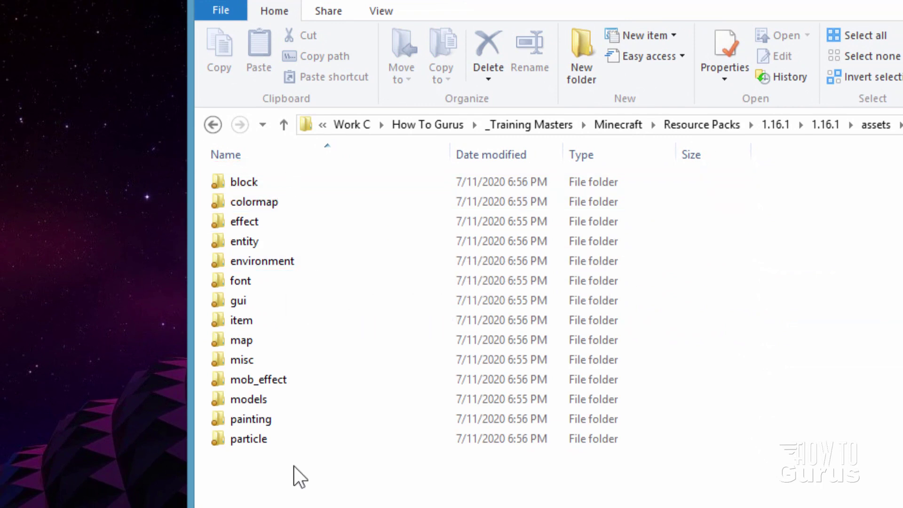
pyautogui.click(281, 185)
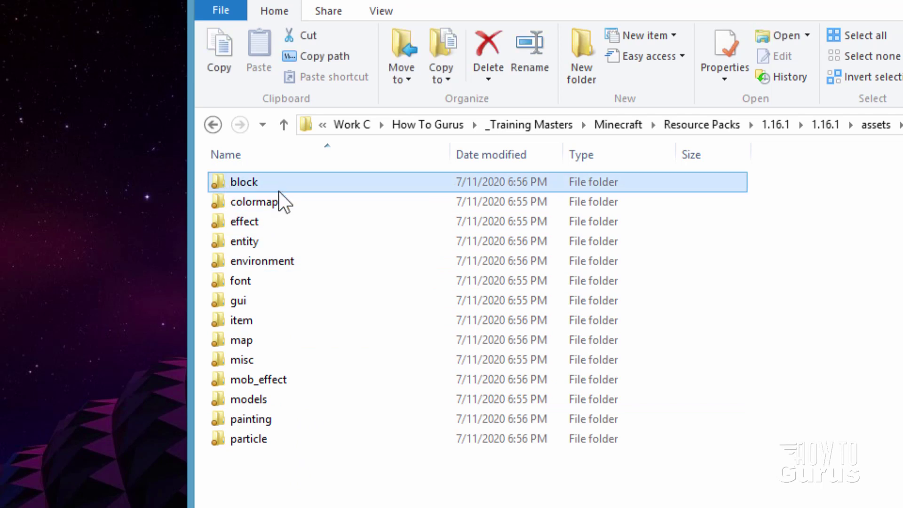
pyautogui.click(239, 202)
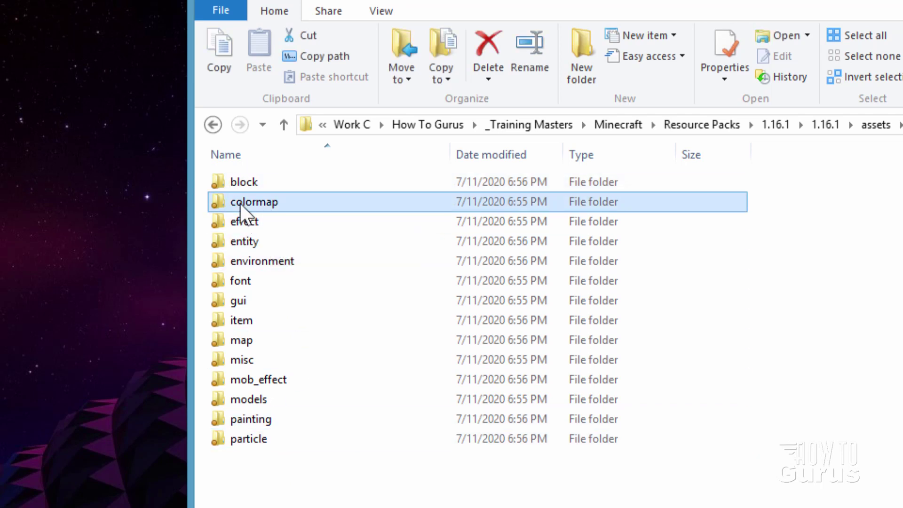
pyautogui.keyDown('shift'); pyautogui.click(257, 446); pyautogui.keyUp('shift')
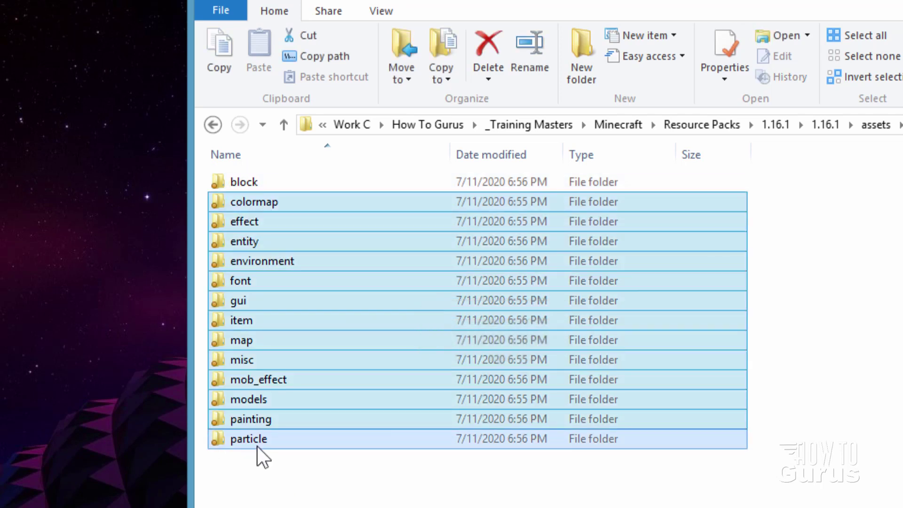
pyautogui.press('Delete')
pyautogui.click(743, 298)
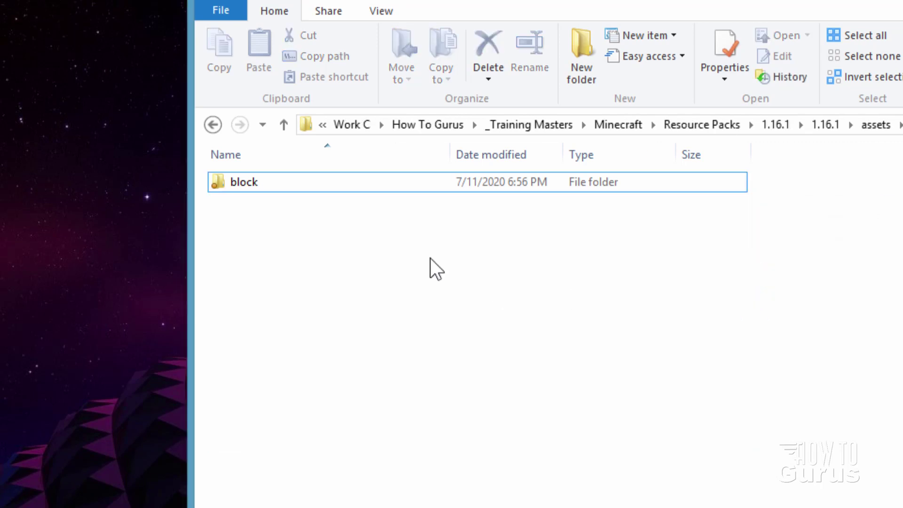
pyautogui.click(220, 182)
# - Open the block textures folder and confirm ancient_debris_side.png is 16 x 16 pixels
pyautogui.doubleClick(216, 182)
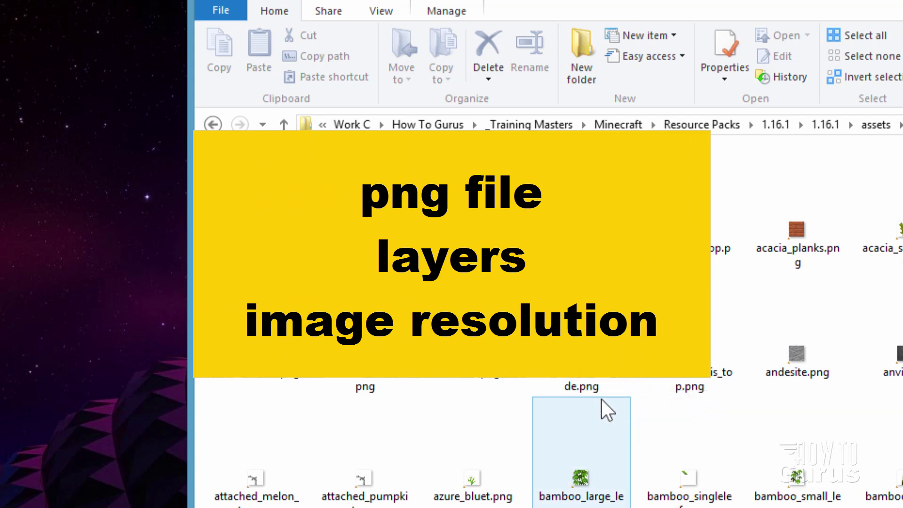
pyautogui.moveTo(605, 389)
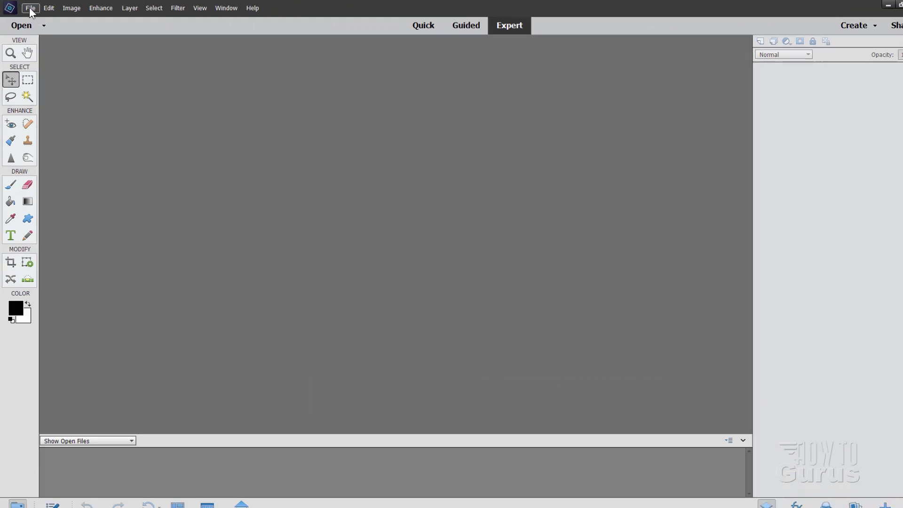
# - Open assets\minecraft\textures\block\ancient_debris_side.png and enlarge its document window
pyautogui.click(29, 7)
pyautogui.click(56, 41)
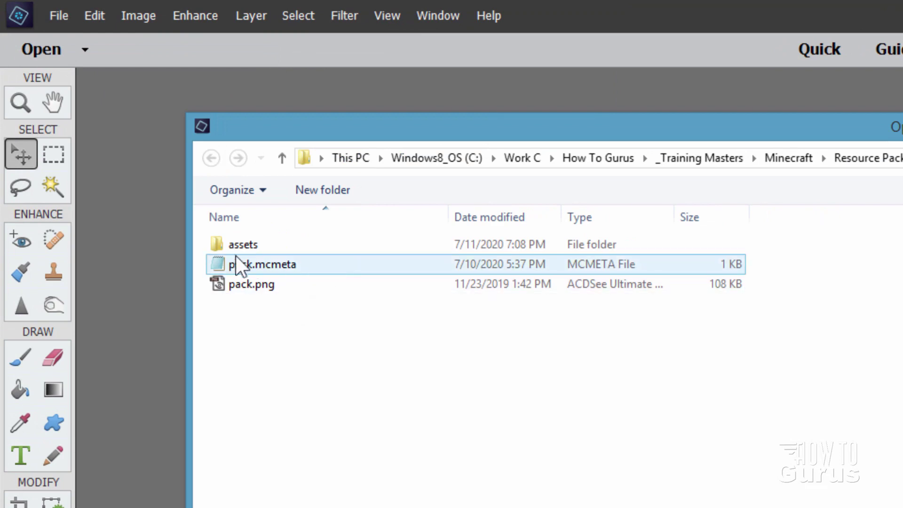
pyautogui.doubleClick(219, 242)
pyautogui.doubleClick(219, 241)
pyautogui.doubleClick(219, 242)
pyautogui.doubleClick(219, 242)
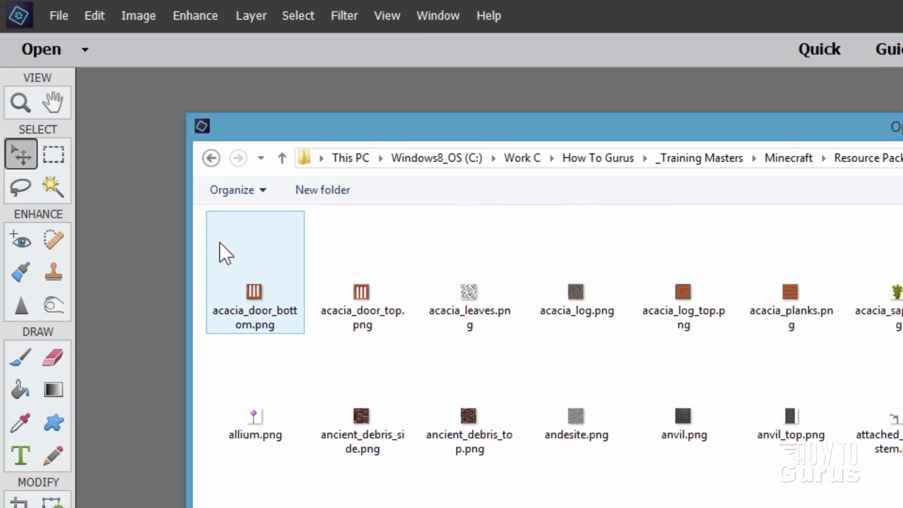
pyautogui.click(371, 422)
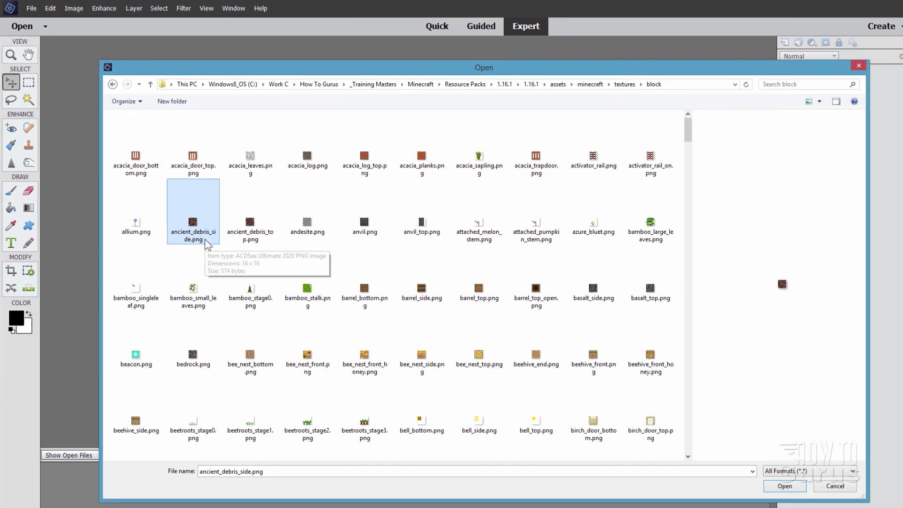
pyautogui.click(784, 486)
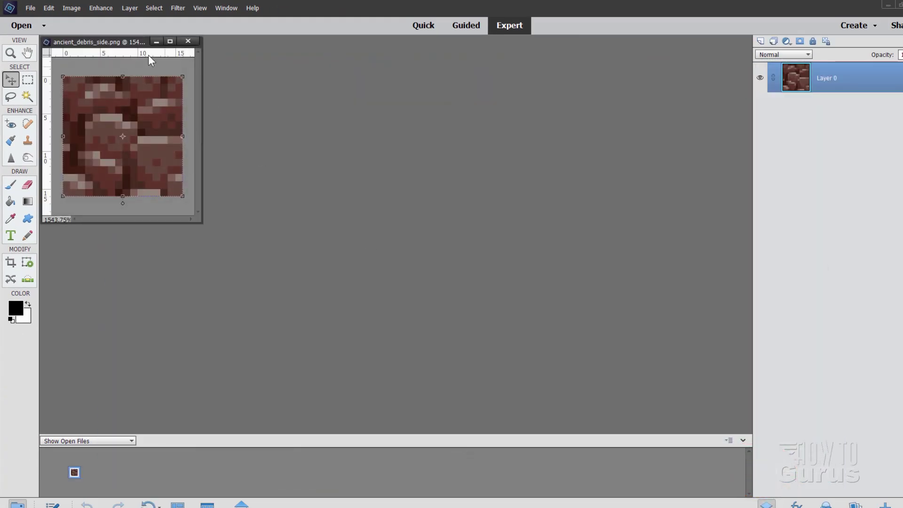
pyautogui.moveTo(128, 42); pyautogui.dragTo(346, 84)
pyautogui.moveTo(428, 271); pyautogui.dragTo(578, 390)
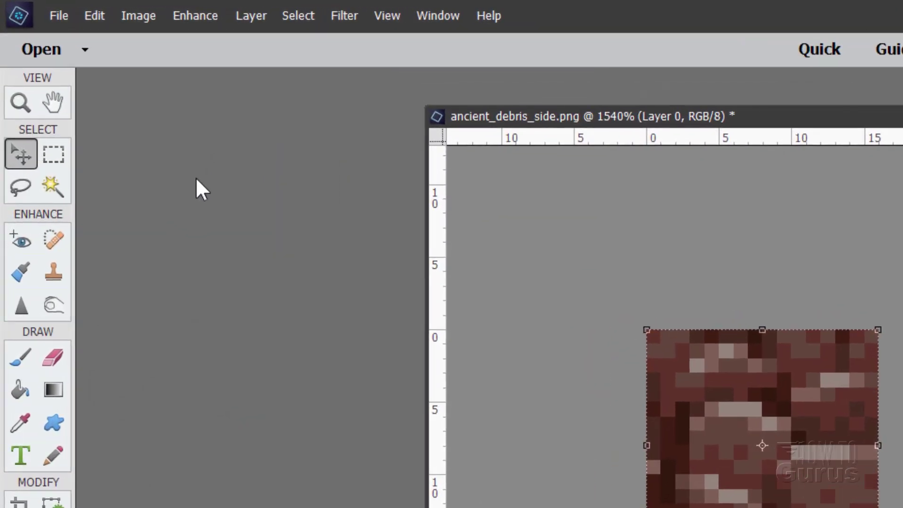
# - Resize the image to 64 x 64 pixels using Nearest Neighbor resampling
pyautogui.click(136, 16)
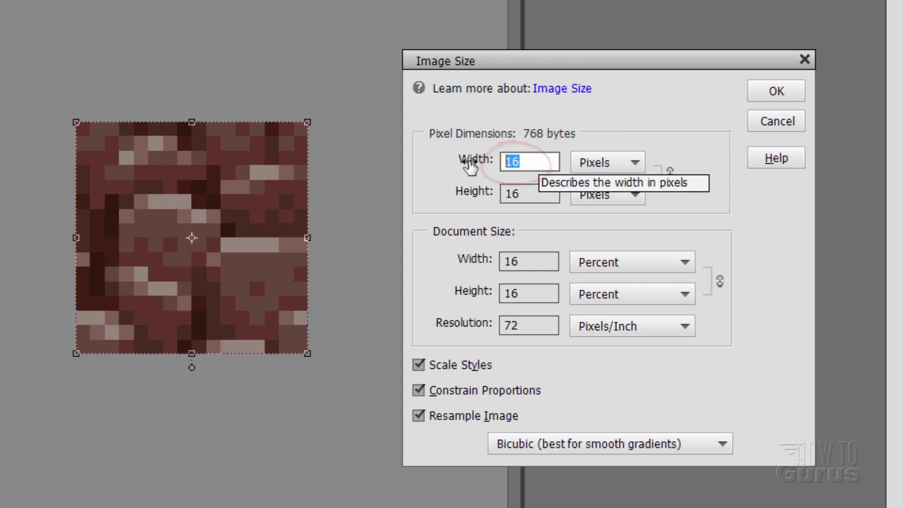
pyautogui.write('64')
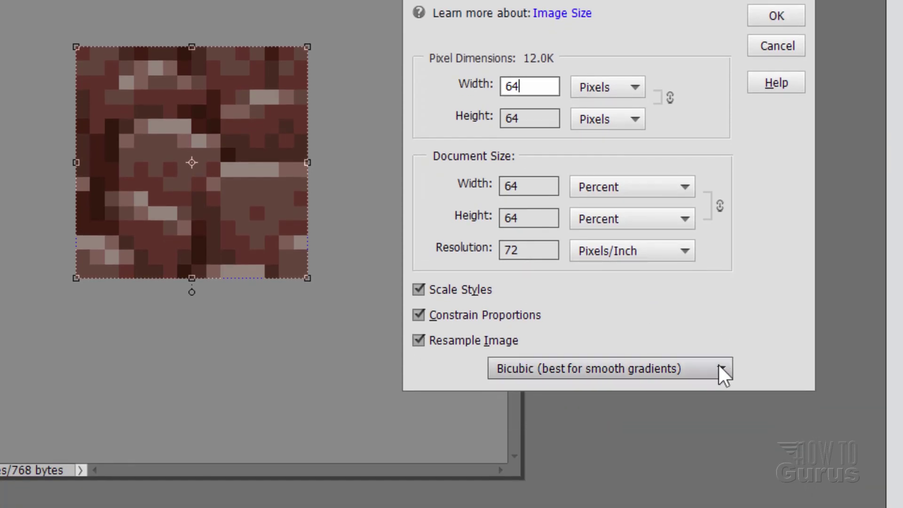
pyautogui.click(720, 368)
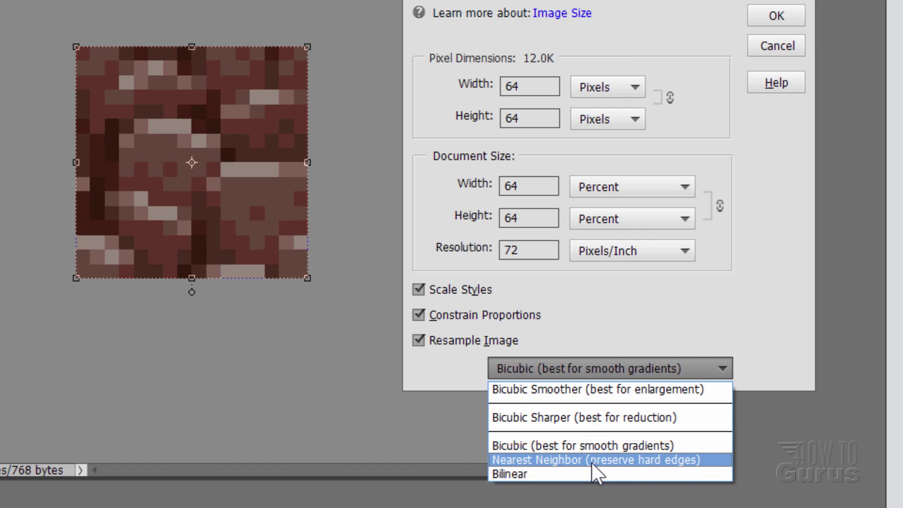
pyautogui.click(616, 460)
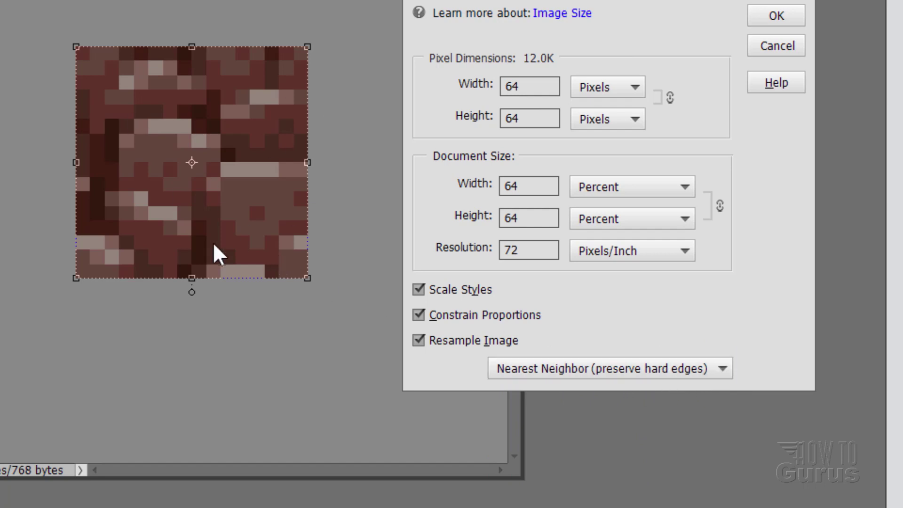
pyautogui.click(784, 14)
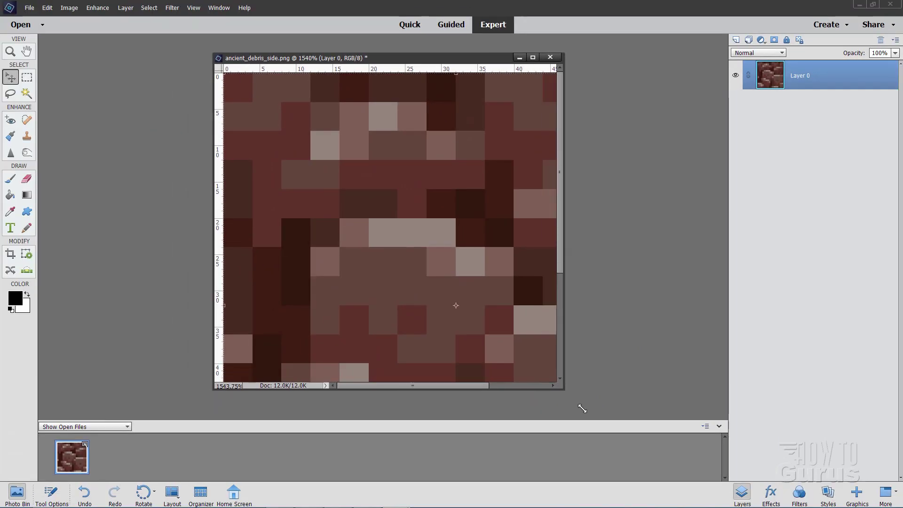
# - Enlarge and reposition the ancient_debris_side.png window, zooming out to 160%
pyautogui.moveTo(582, 408); pyautogui.dragTo(615, 439)
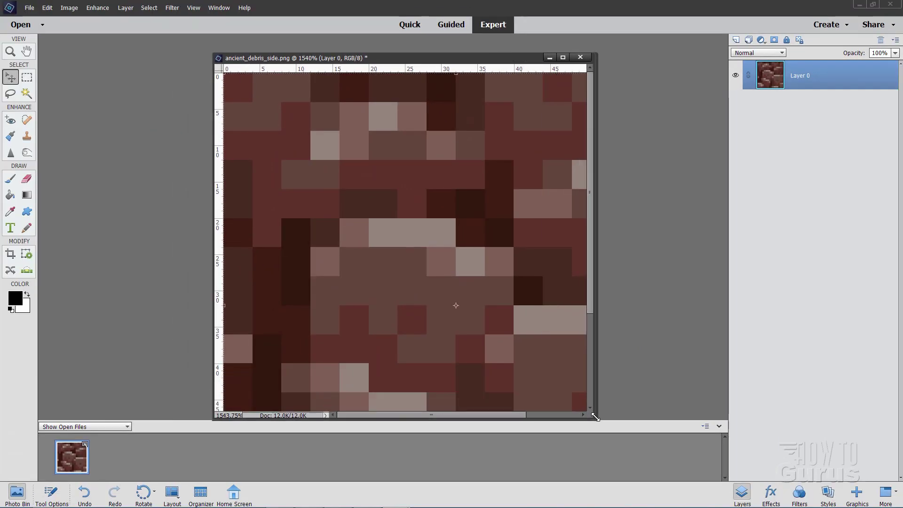
pyautogui.click(10, 51)
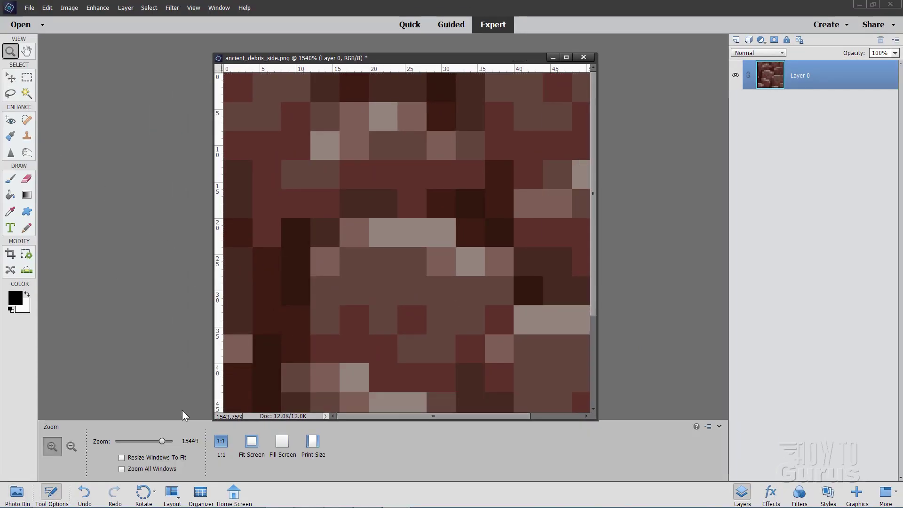
pyautogui.moveTo(162, 441); pyautogui.dragTo(143, 441)
pyautogui.click(11, 78)
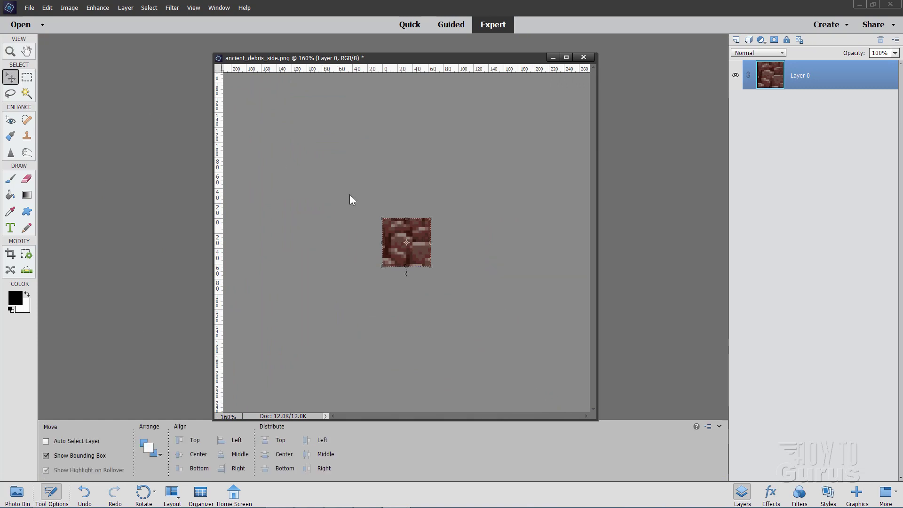
pyautogui.moveTo(376, 57); pyautogui.dragTo(283, 45)
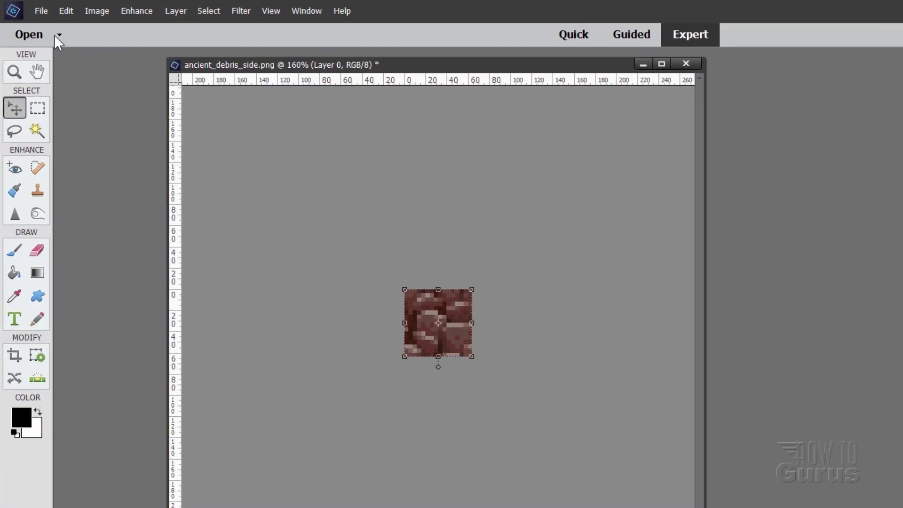
# - Copy iron-1508282_640.jpg into ancient_debris_side.png as Layer 1, close the photo, then hide Layer 1
pyautogui.click(30, 7)
pyautogui.moveTo(98, 85)
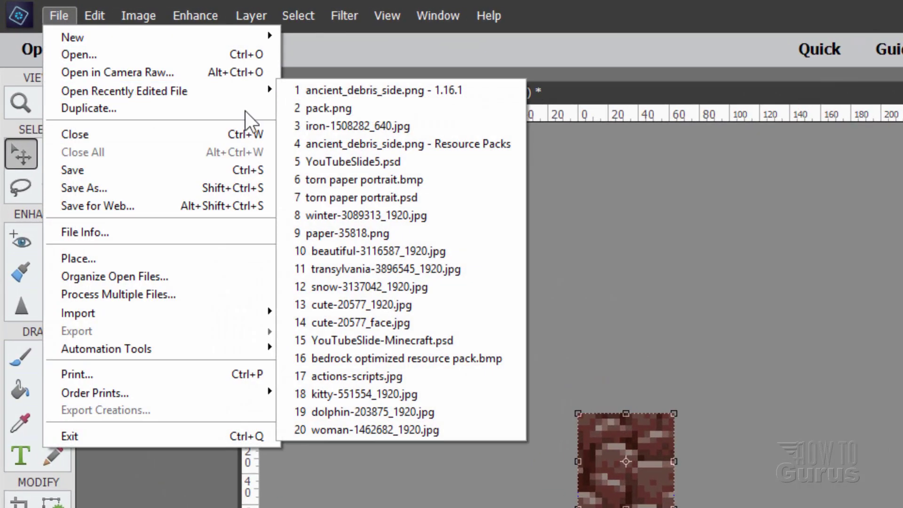
pyautogui.click(352, 125)
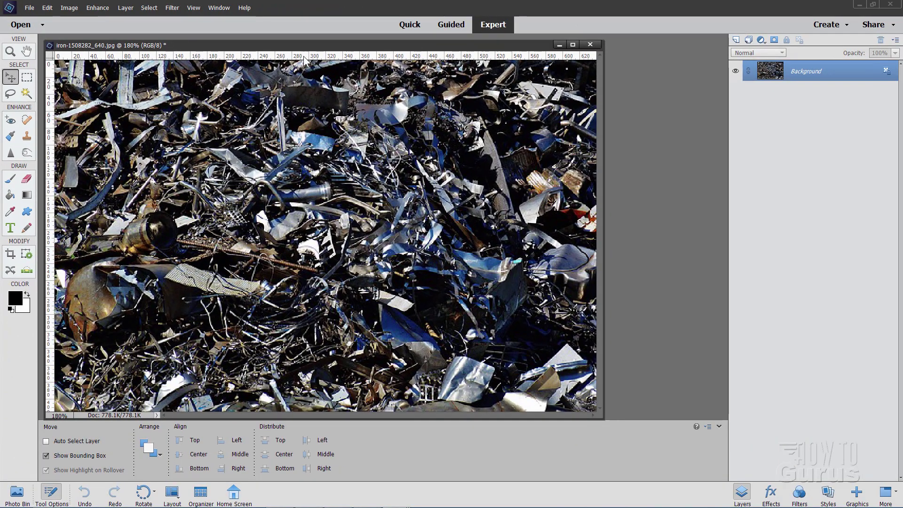
pyautogui.moveTo(304, 48); pyautogui.dragTo(488, 84)
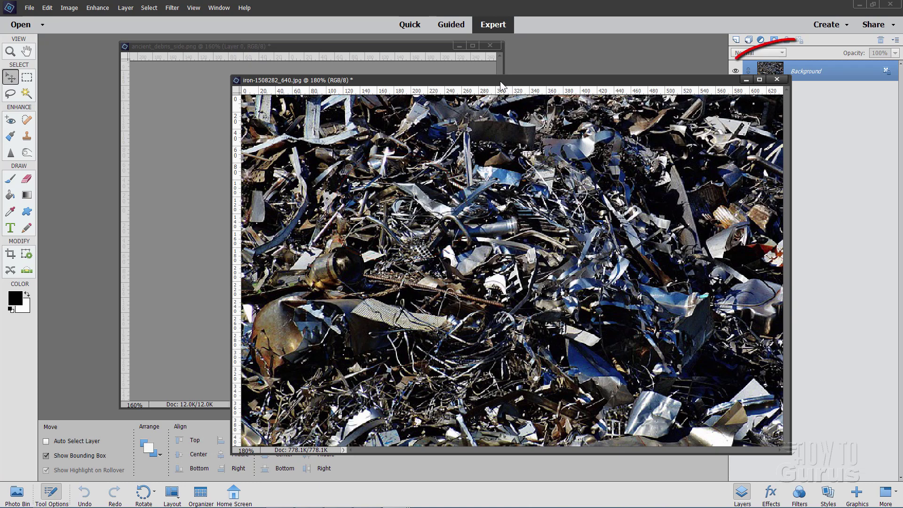
pyautogui.moveTo(488, 84); pyautogui.dragTo(614, 241)
pyautogui.moveTo(647, 81); pyautogui.dragTo(263, 138)
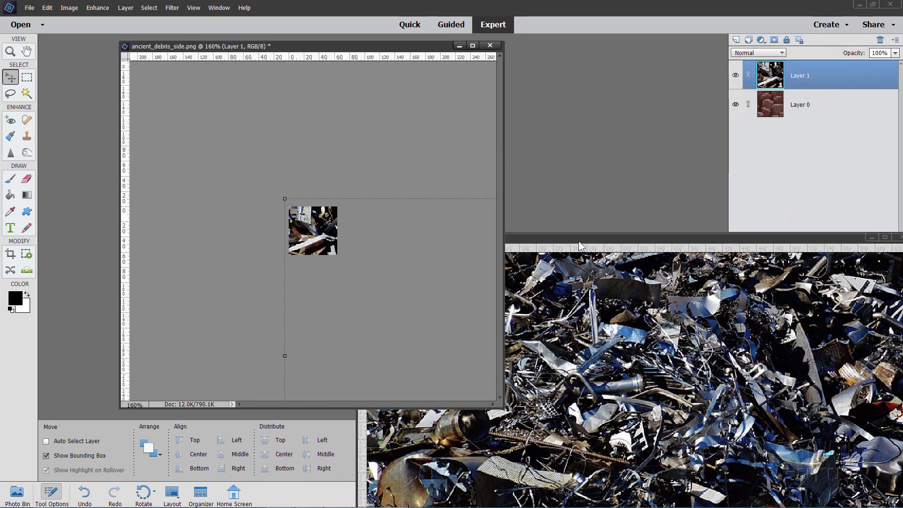
pyautogui.moveTo(578, 242); pyautogui.dragTo(292, 193)
pyautogui.click(617, 187)
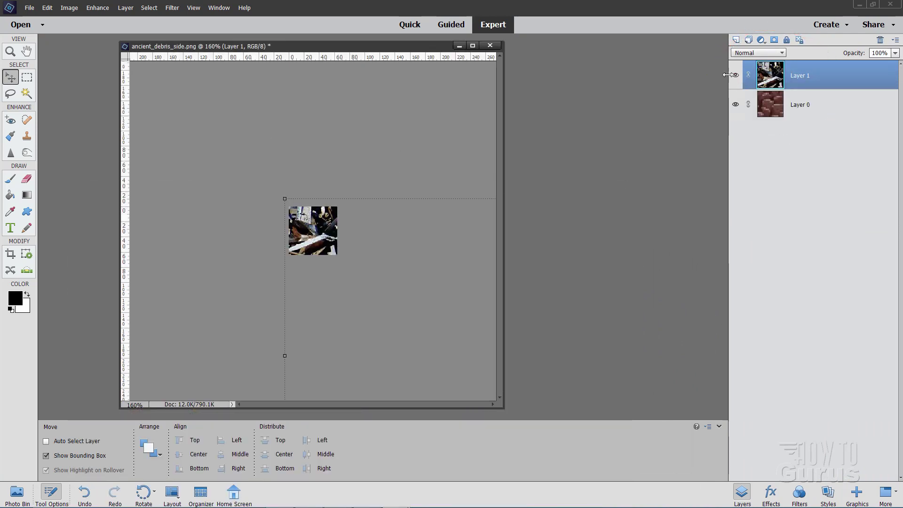
pyautogui.click(736, 75)
# - Show Layer 1 again and switch to the Zoom tool for a 500% view
pyautogui.click(735, 76)
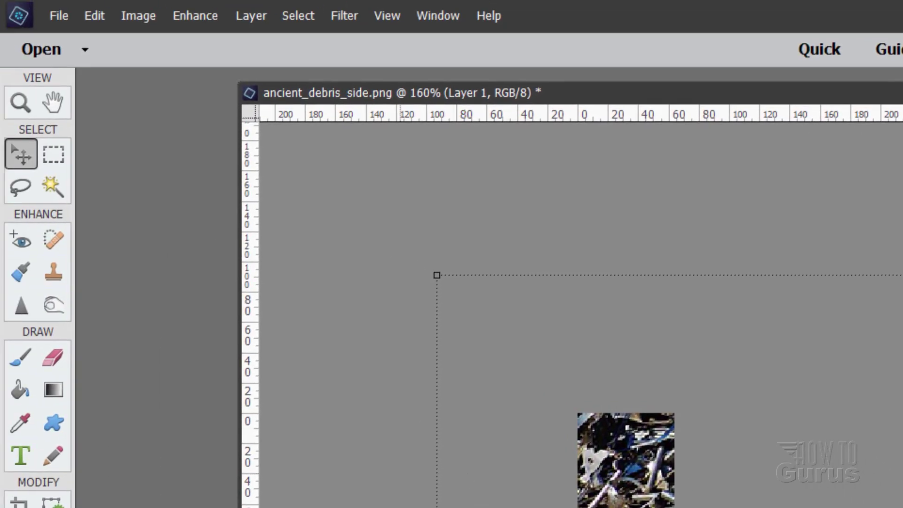
pyautogui.click(21, 101)
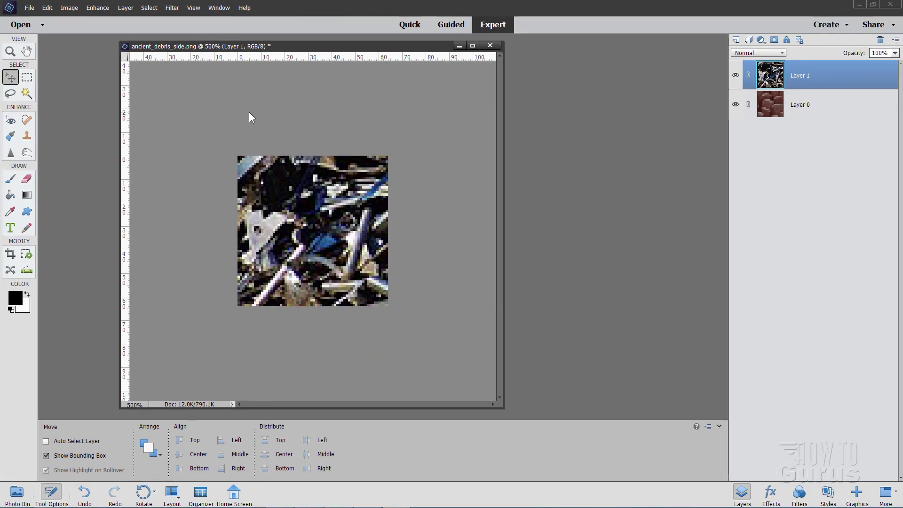
# - Save over ancient_debris_side.png as a PNG, confirming replacement and default PNG options
pyautogui.click(30, 8)
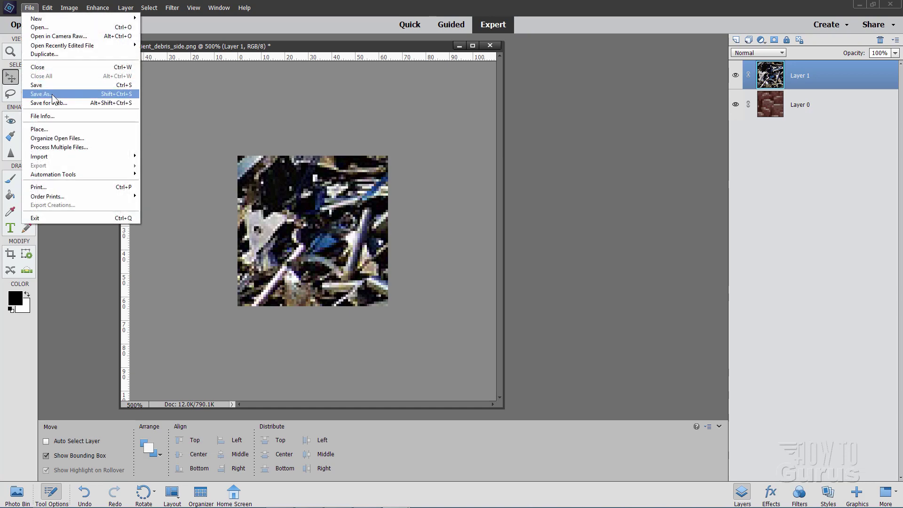
pyautogui.click(42, 93)
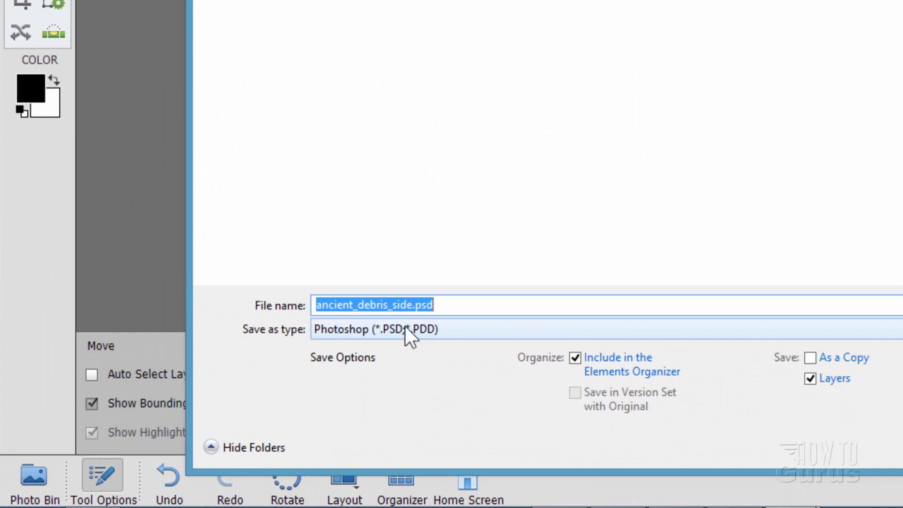
pyautogui.click(442, 331)
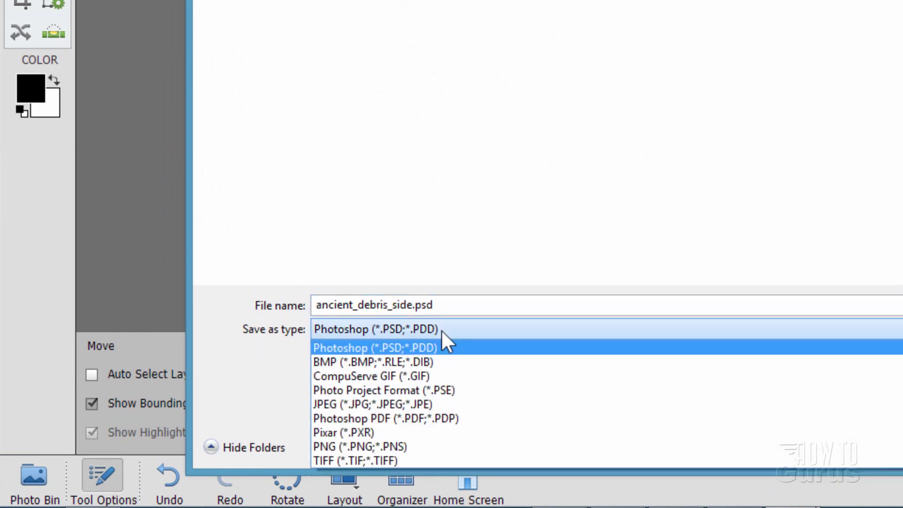
pyautogui.click(396, 446)
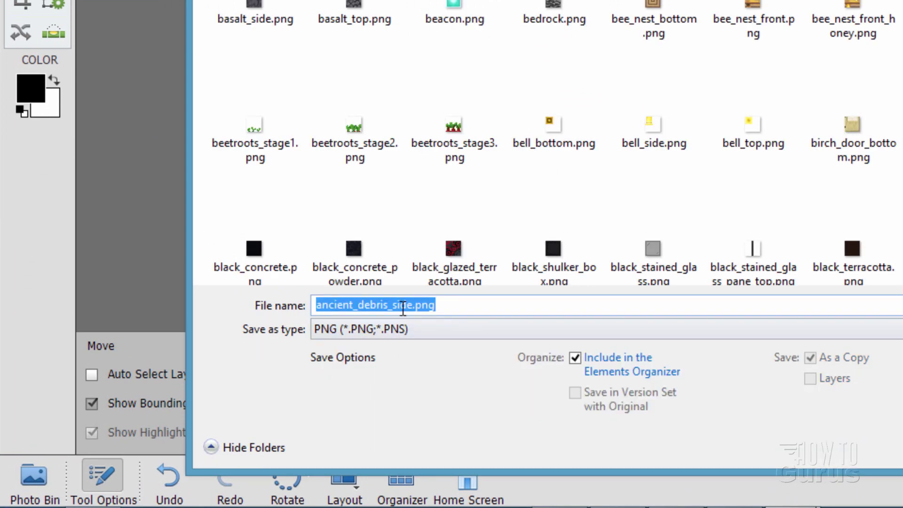
pyautogui.press('Return')
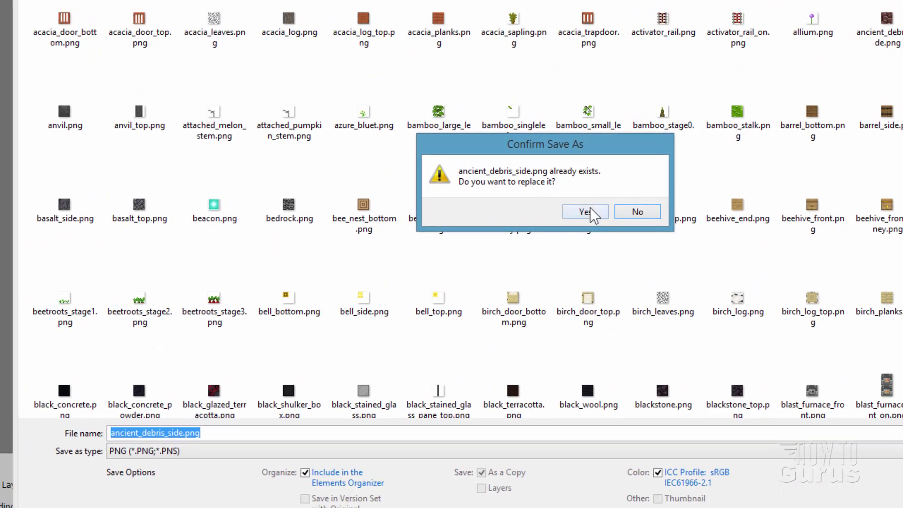
pyautogui.click(590, 207)
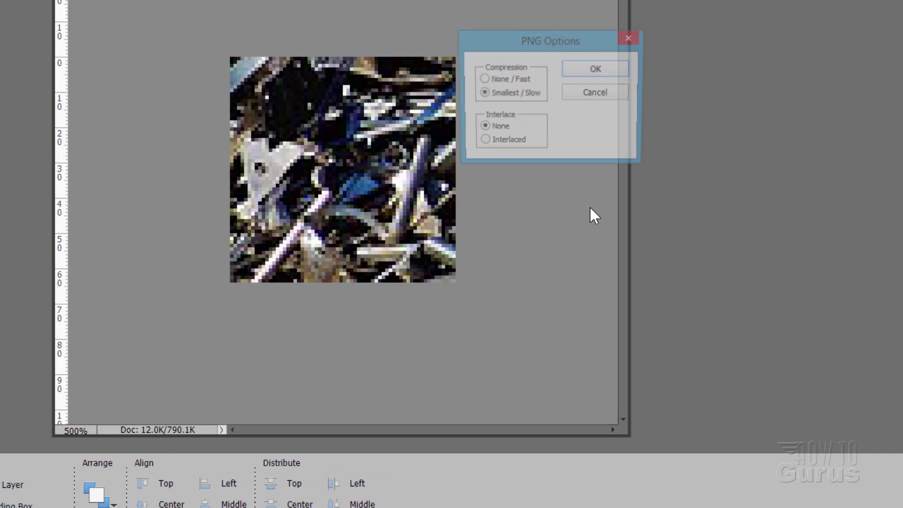
pyautogui.click(584, 75)
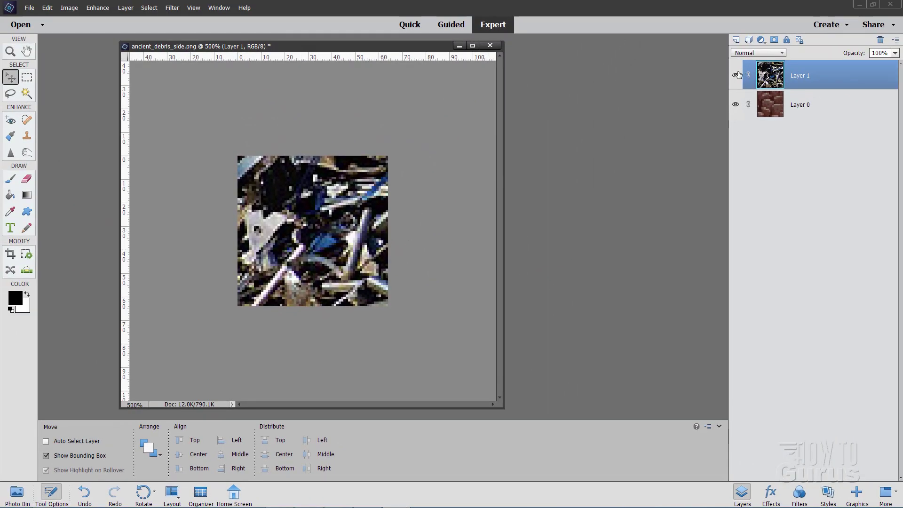
pyautogui.click(735, 76)
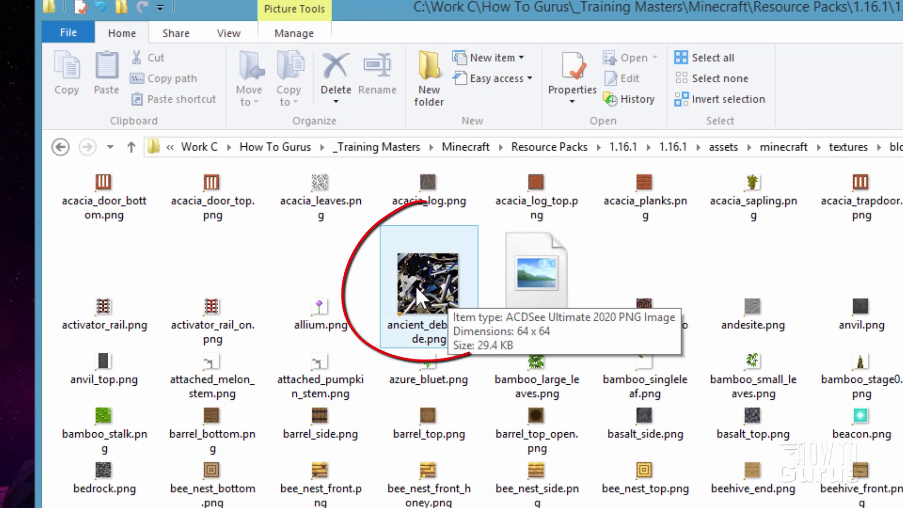
# - Check the new texture thumbnail, go up to the top 1.16.1 folder, and select pack.mcmeta
pyautogui.moveTo(646, 335)
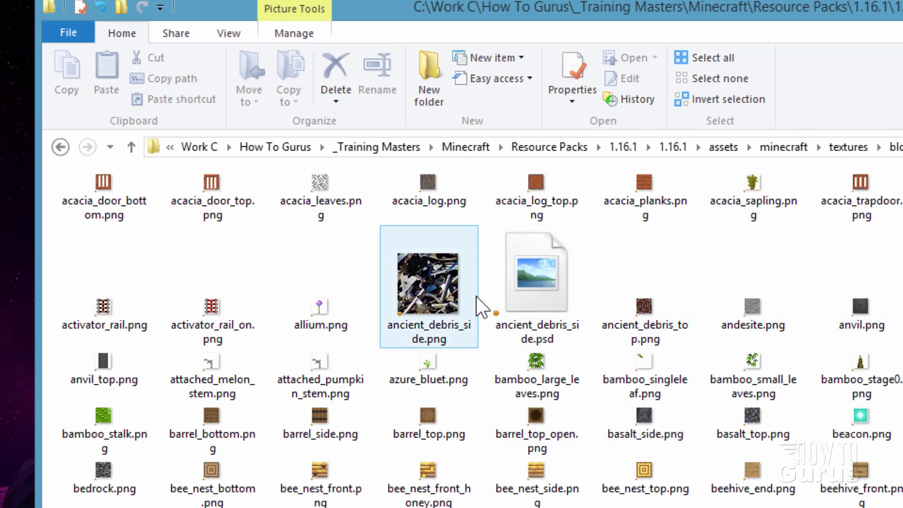
pyautogui.moveTo(444, 305)
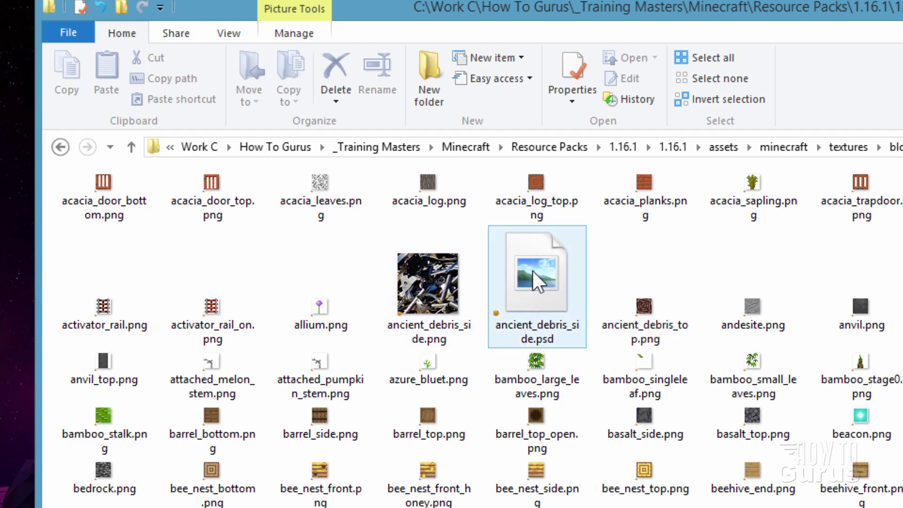
pyautogui.moveTo(530, 284)
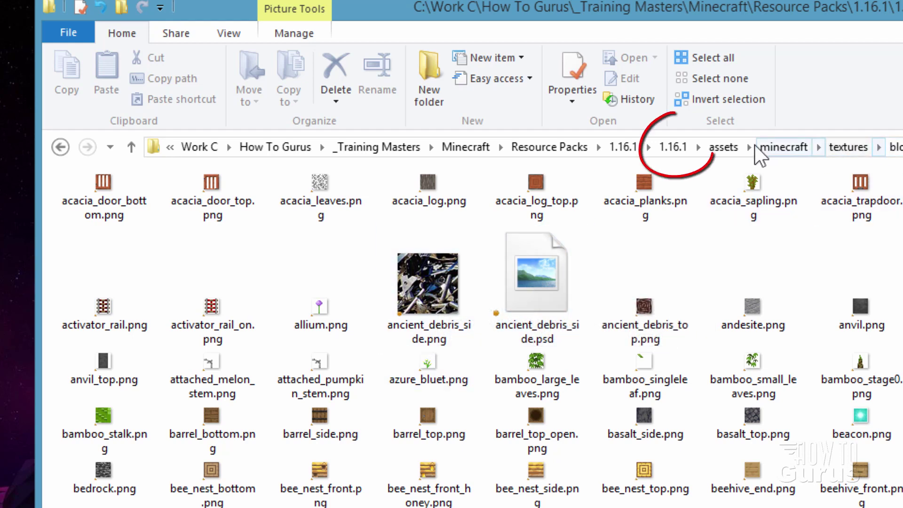
pyautogui.click(672, 146)
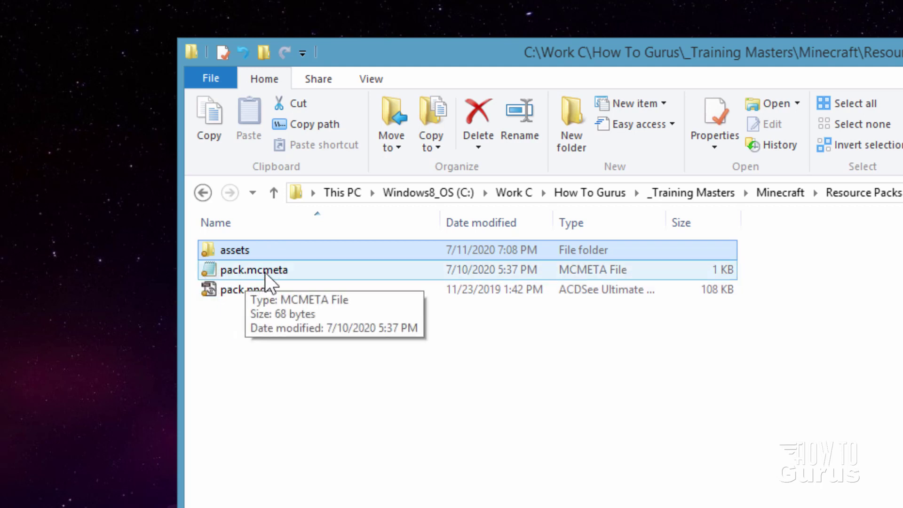
pyautogui.keyDown('ctrl'); pyautogui.click(210, 272); pyautogui.keyUp('ctrl')
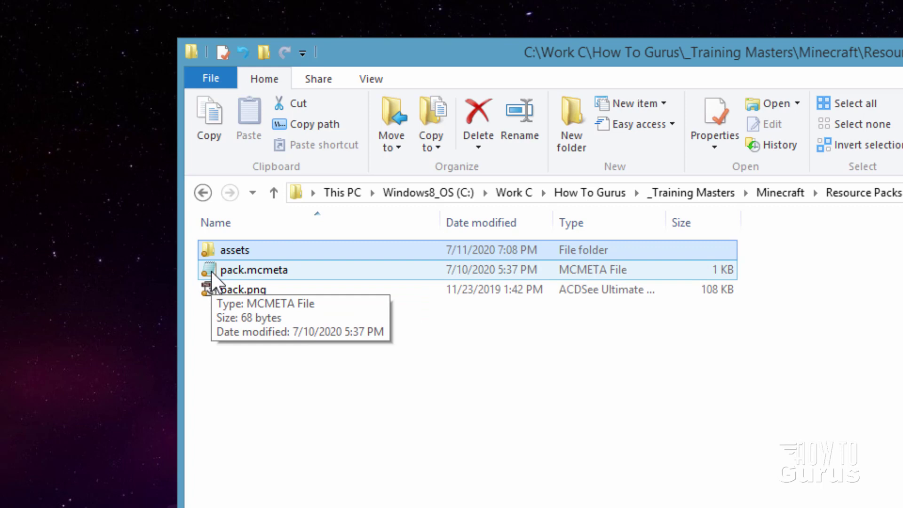
# - Open pack.mcmeta in Notepad and review pack_format 5 and the 'Ancient Debris' description
pyautogui.doubleClick(211, 271)
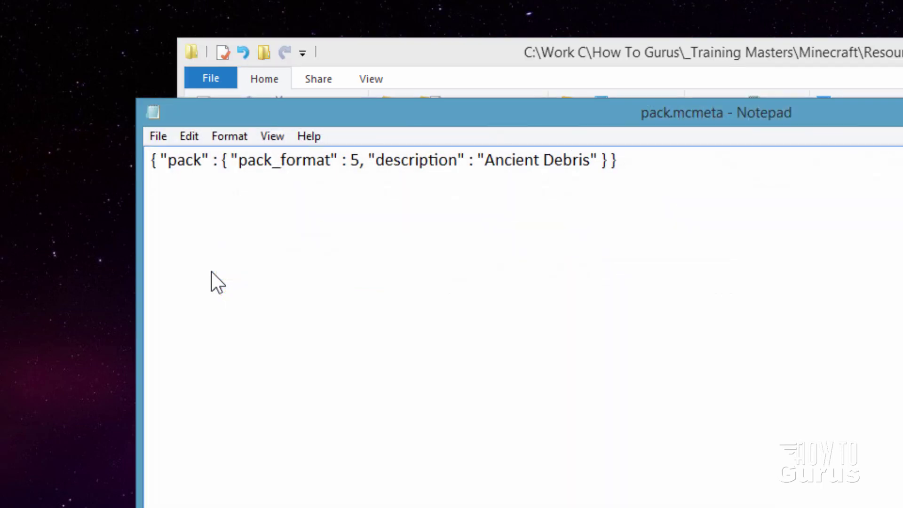
pyautogui.moveTo(627, 165); pyautogui.dragTo(141, 167)
pyautogui.click(354, 203)
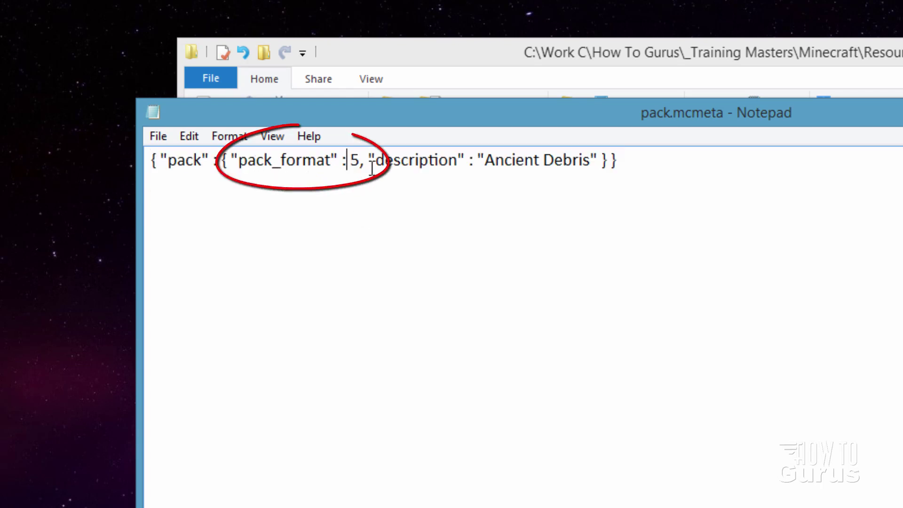
pyautogui.doubleClick(354, 162)
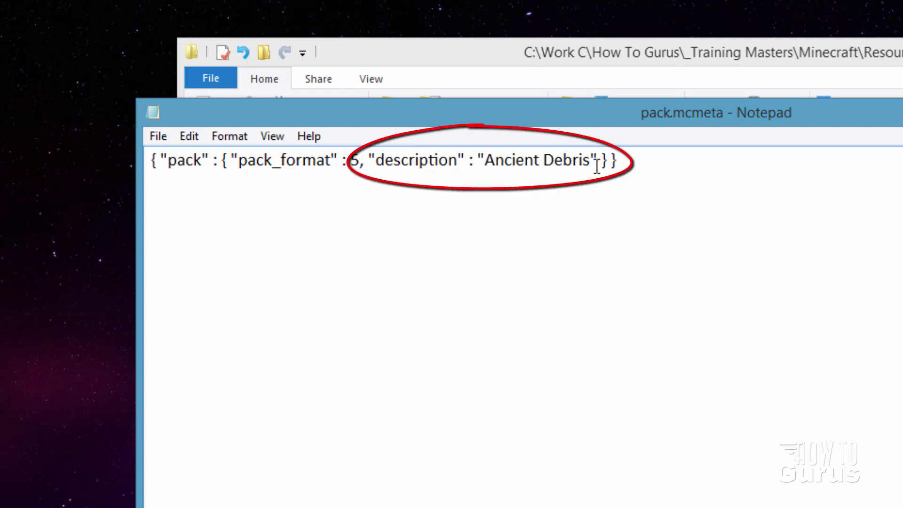
pyautogui.moveTo(591, 161); pyautogui.dragTo(487, 161)
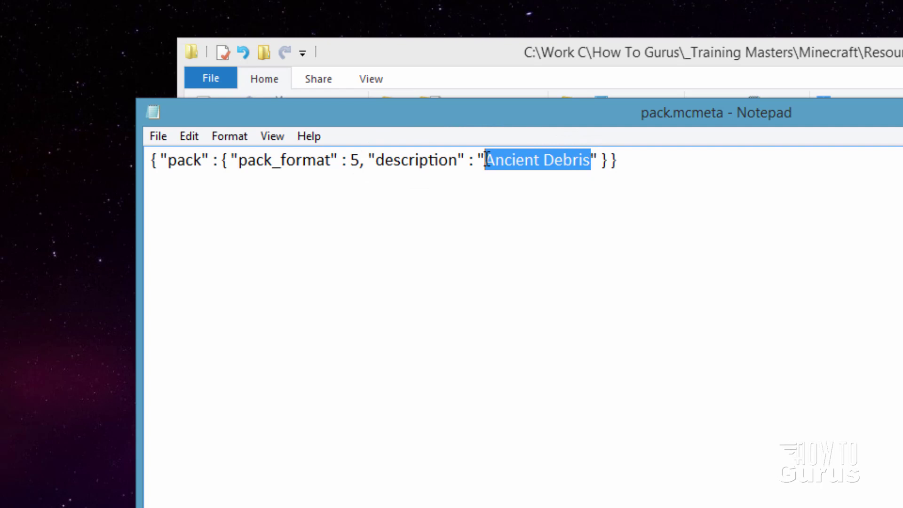
pyautogui.click(539, 160)
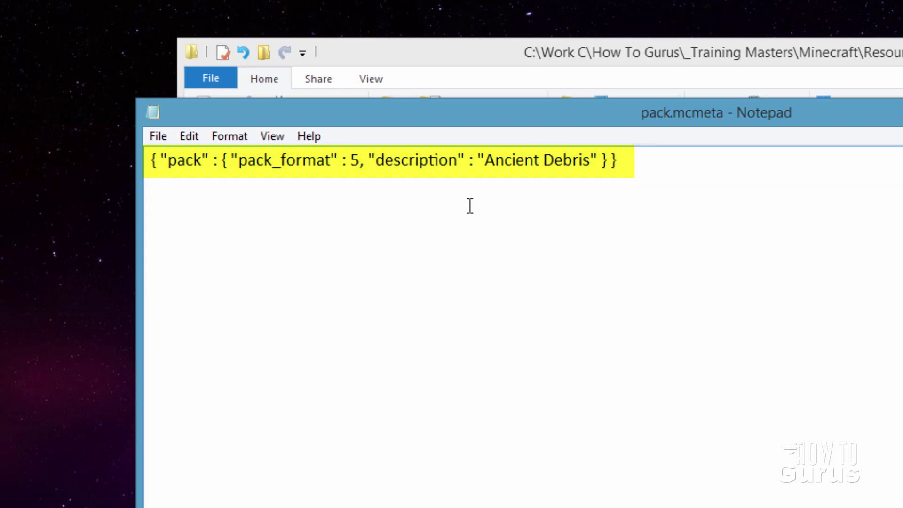
# - Check that pack.mcmeta's Save As encoding is ANSI, then cancel the dialog
pyautogui.click(159, 137)
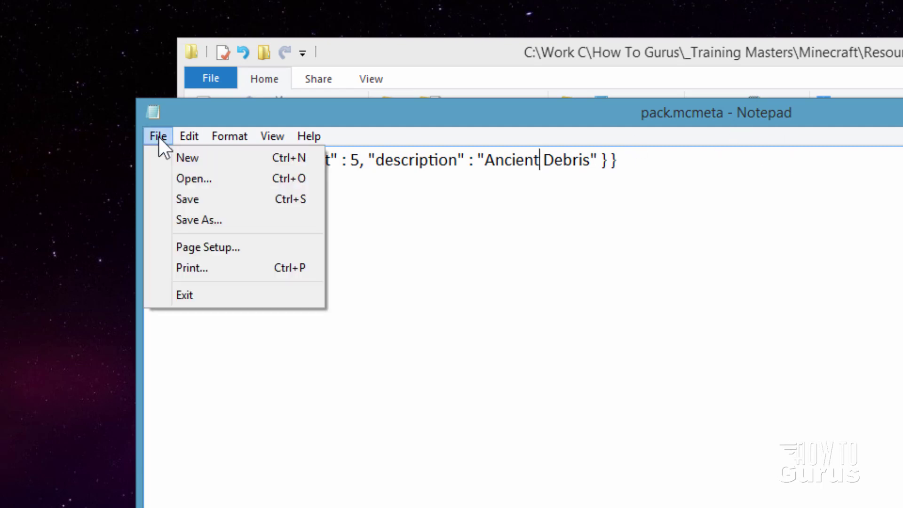
pyautogui.click(211, 220)
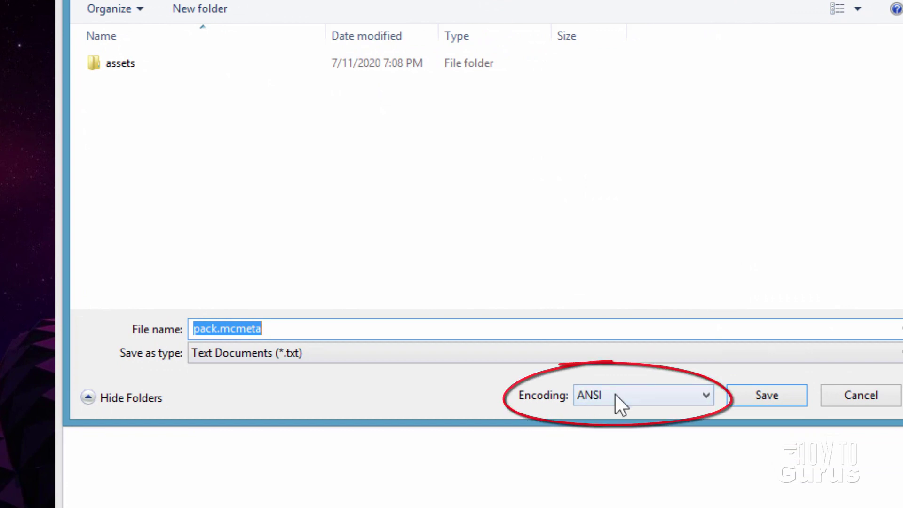
pyautogui.click(641, 394)
pyautogui.click(595, 414)
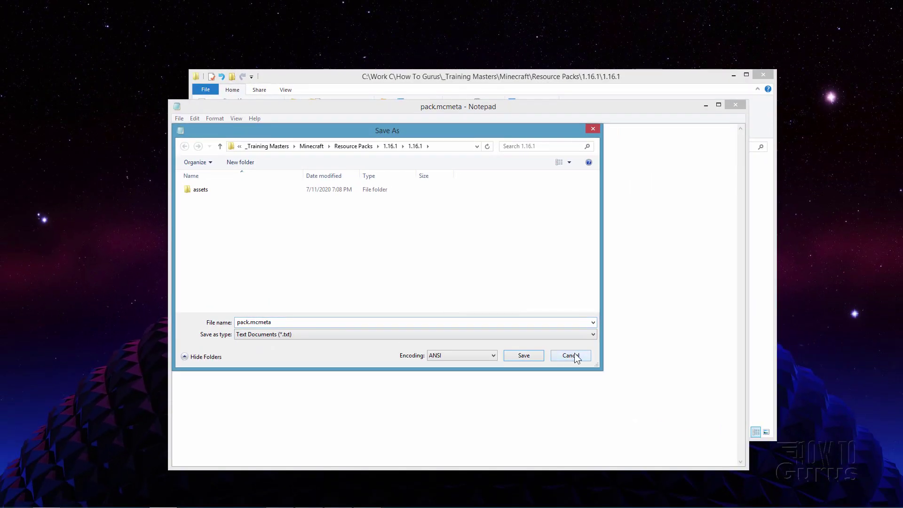
pyautogui.click(574, 356)
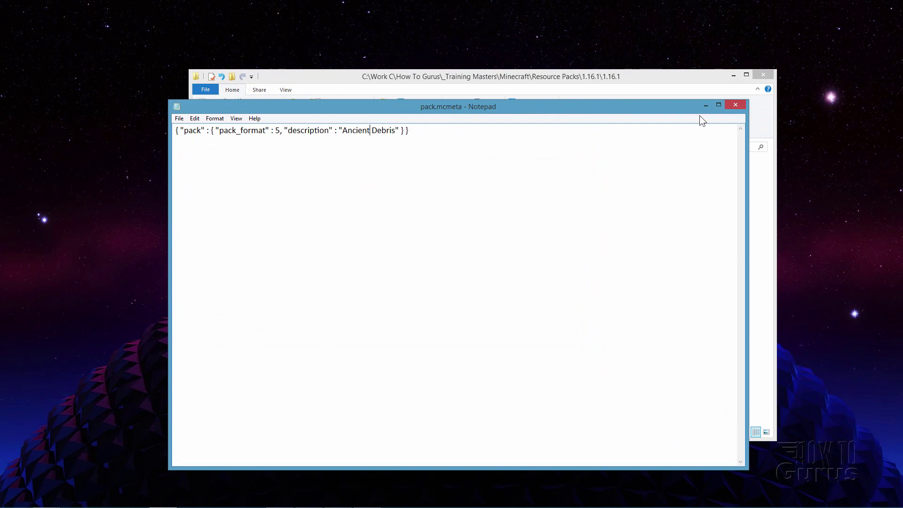
# - Close Notepad, check pack.png, then box-select assets, pack.mcmeta and pack.png
pyautogui.click(735, 104)
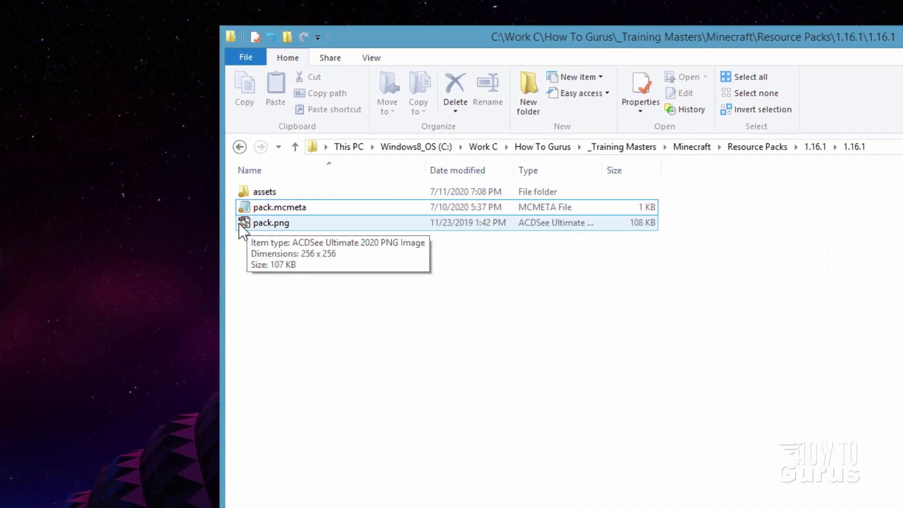
pyautogui.click(240, 224)
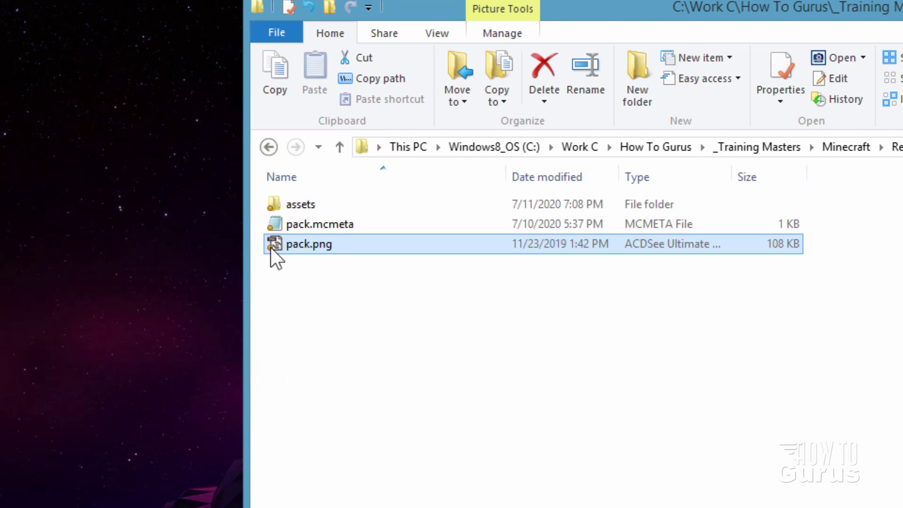
pyautogui.moveTo(295, 247)
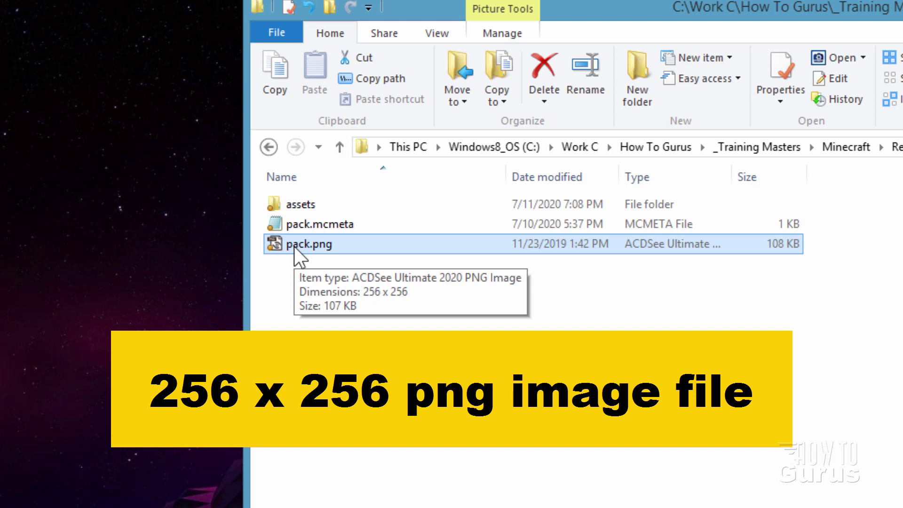
pyautogui.click(340, 256)
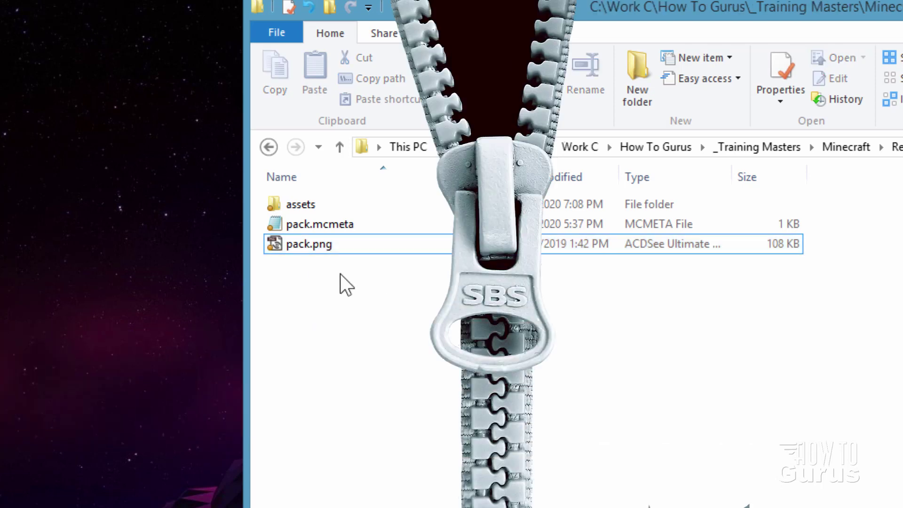
pyautogui.moveTo(410, 298); pyautogui.dragTo(332, 213)
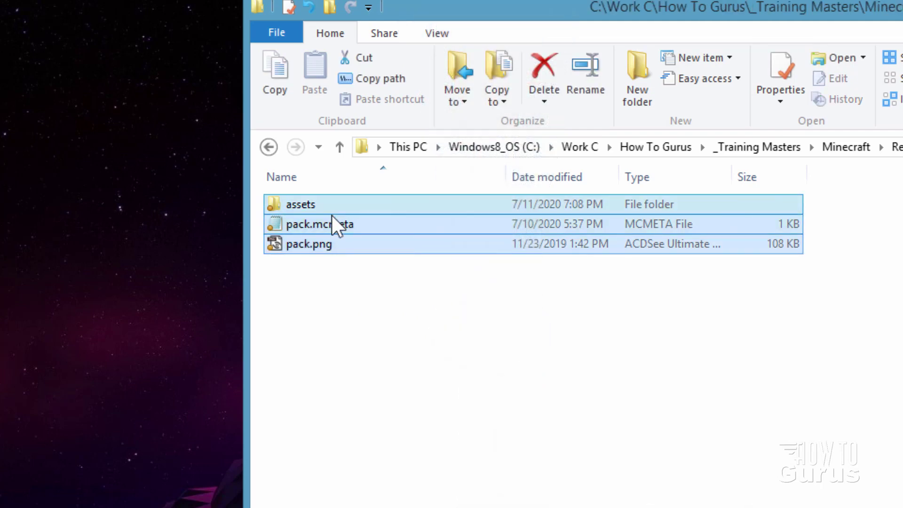
# - Archive assets, pack.mcmeta and pack.png with 7-Zip as zip-format 'ancient debris.zip'
pyautogui.rightClick(331, 205)
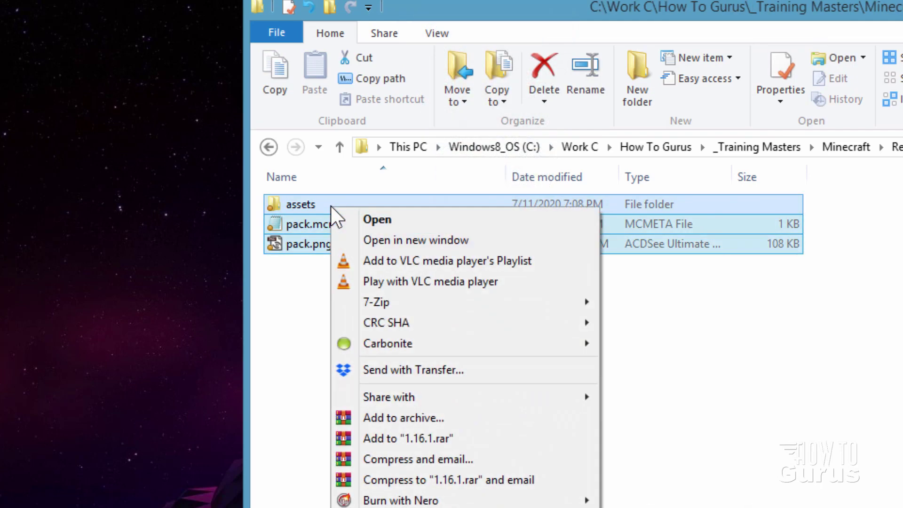
pyautogui.moveTo(446, 309)
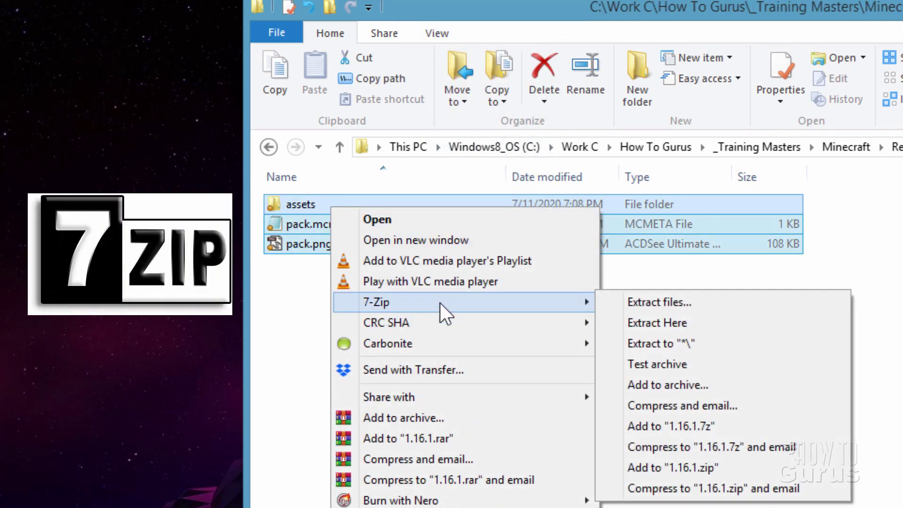
pyautogui.click(668, 384)
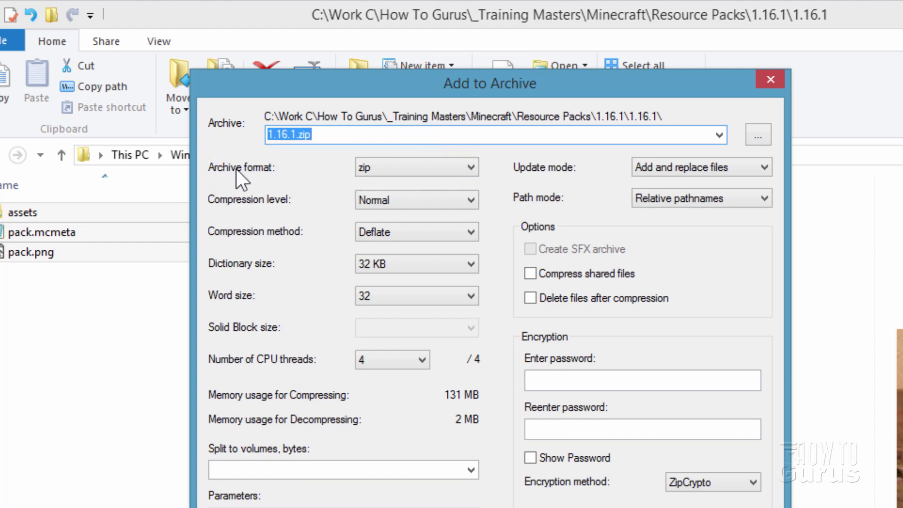
pyautogui.click(408, 165)
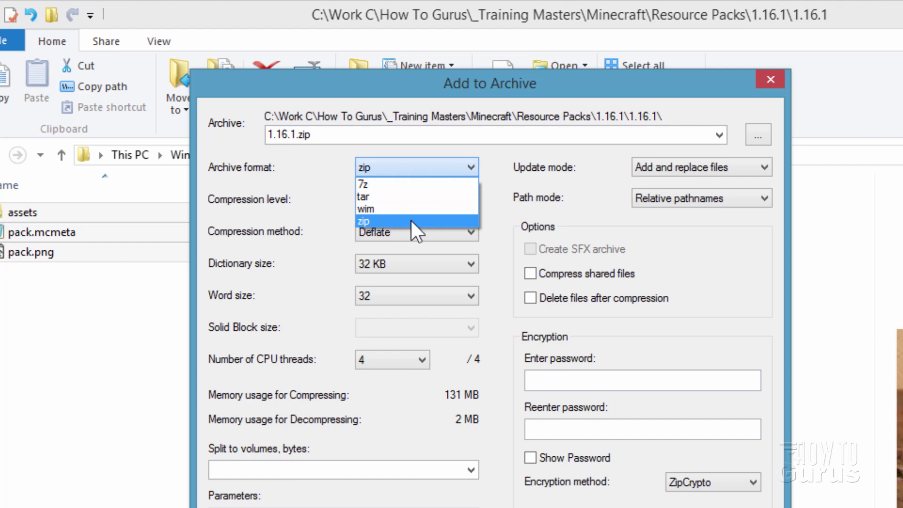
pyautogui.click(336, 168)
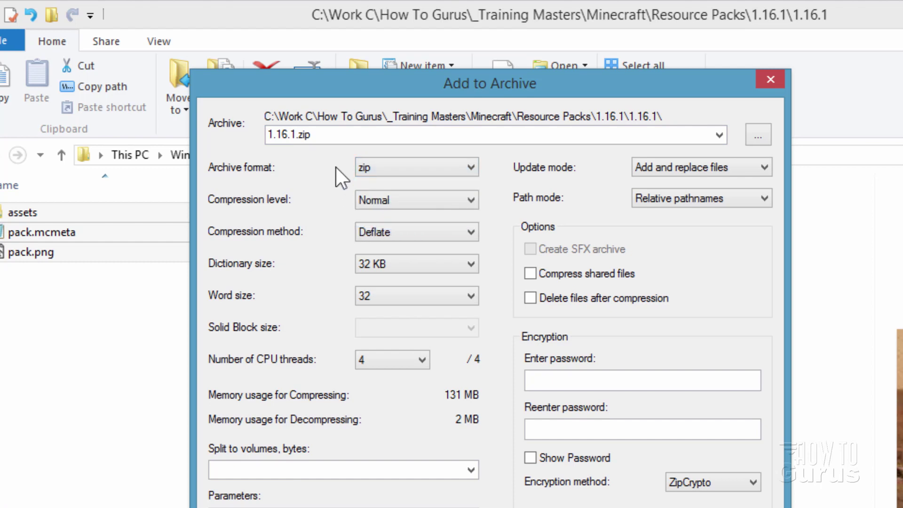
pyautogui.click(409, 170)
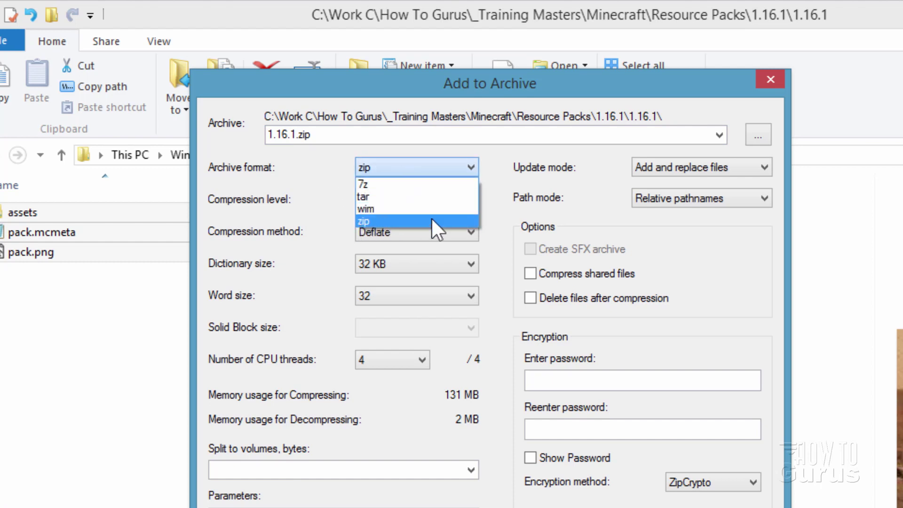
pyautogui.click(320, 169)
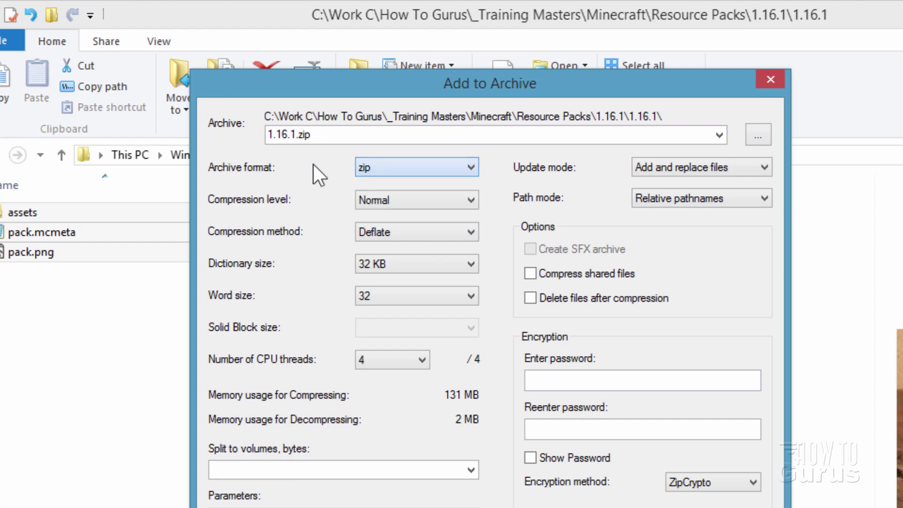
pyautogui.doubleClick(298, 135)
pyautogui.click(297, 136)
pyautogui.press('BackSpace')
pyautogui.press('BackSpace')
pyautogui.press('BackSpace')
pyautogui.press('BackSpace')
pyautogui.press('BackSpace')
pyautogui.press('BackSpace')
pyautogui.write('ancient debris')
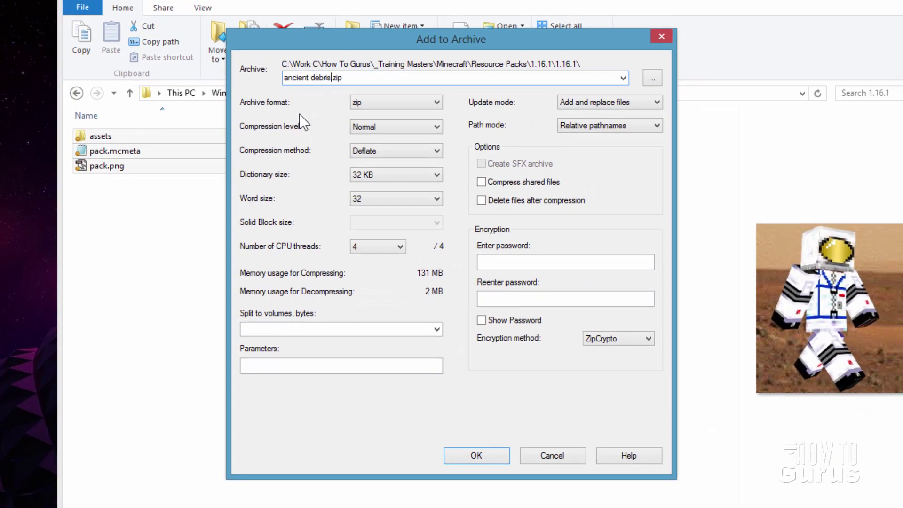
pyautogui.click(481, 452)
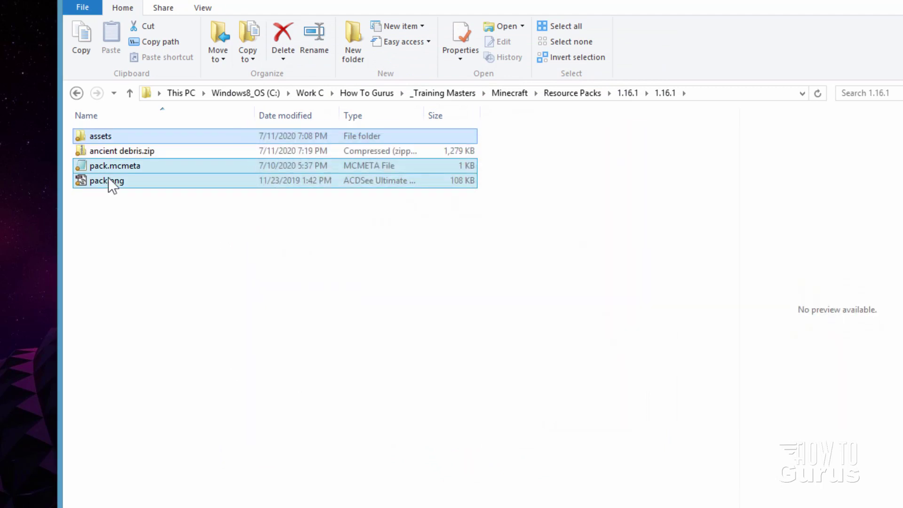
# - Select ancient debris.zip and move the pack folder window to the left
pyautogui.click(110, 151)
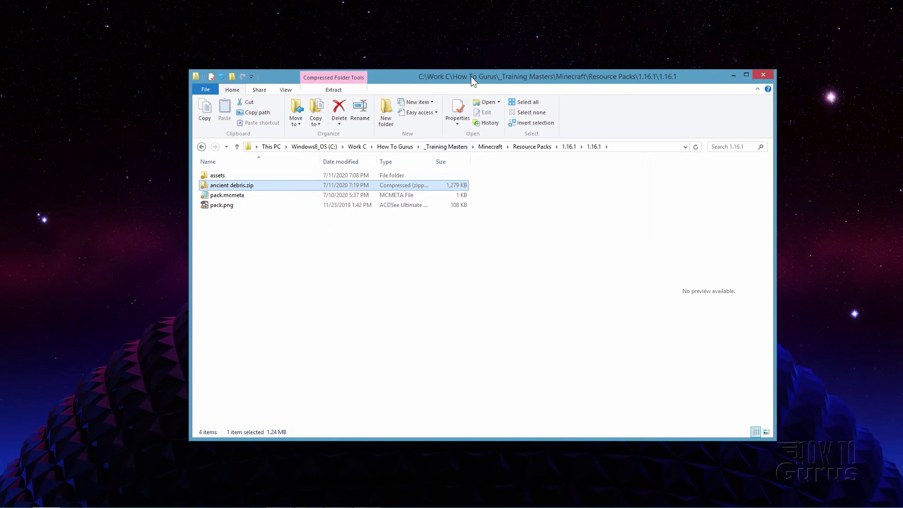
pyautogui.moveTo(468, 75); pyautogui.dragTo(304, 74)
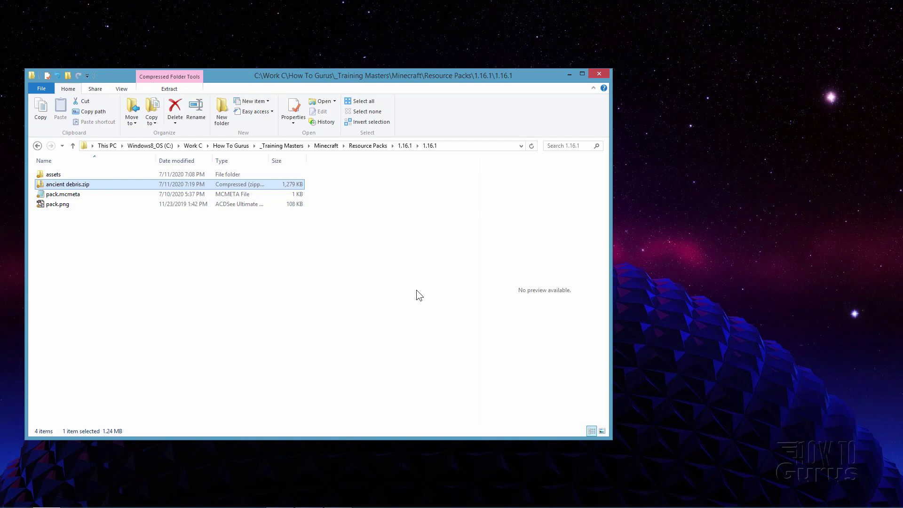
# - In a second window, go to %appdata%\.minecraft\resourcepacks and delete the old ancient debris.zip
pyautogui.hotkey('alt', 'Tab')
pyautogui.click(479, 190)
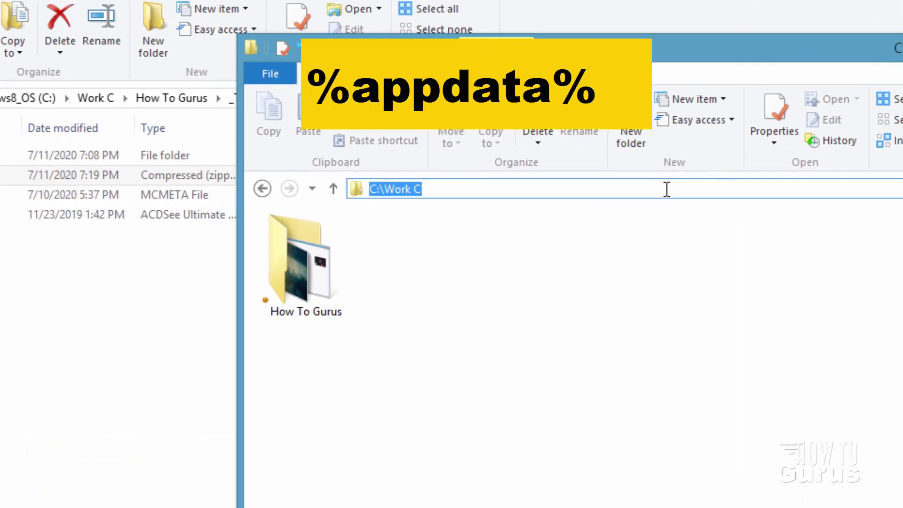
pyautogui.write('%')
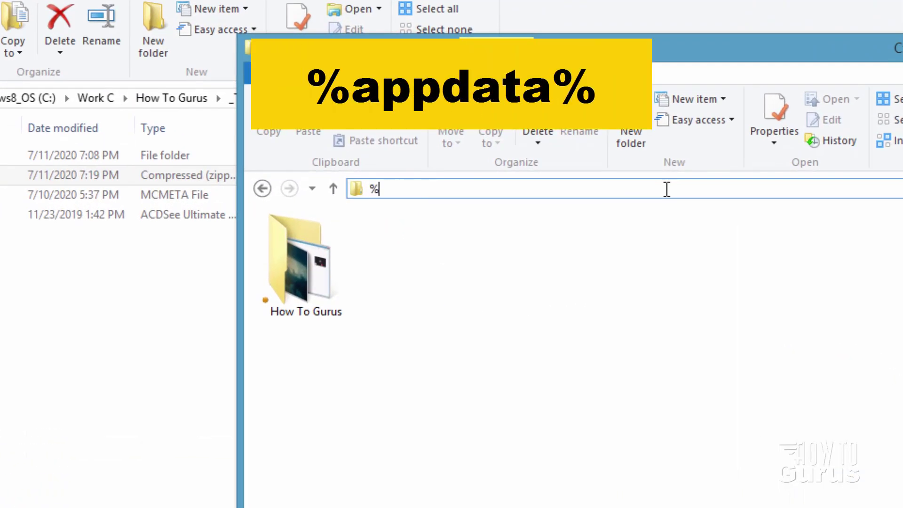
pyautogui.write('appdata%')
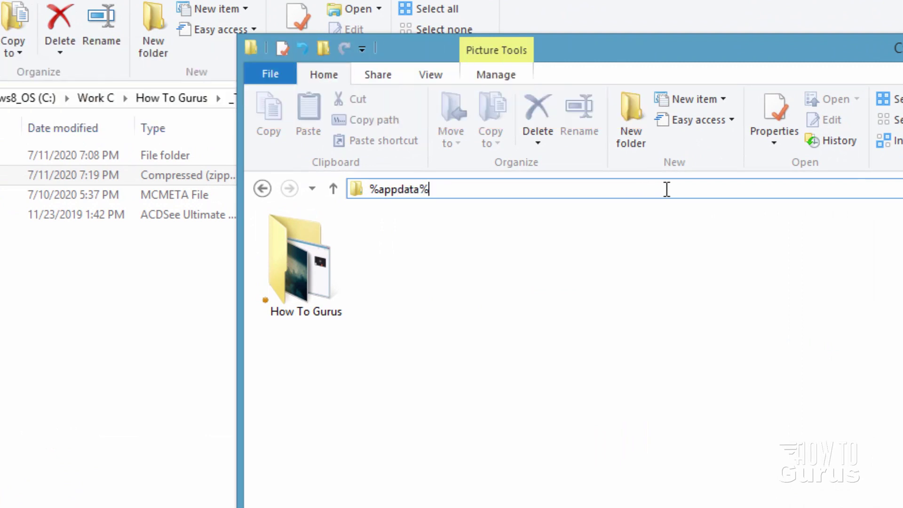
pyautogui.press('Return')
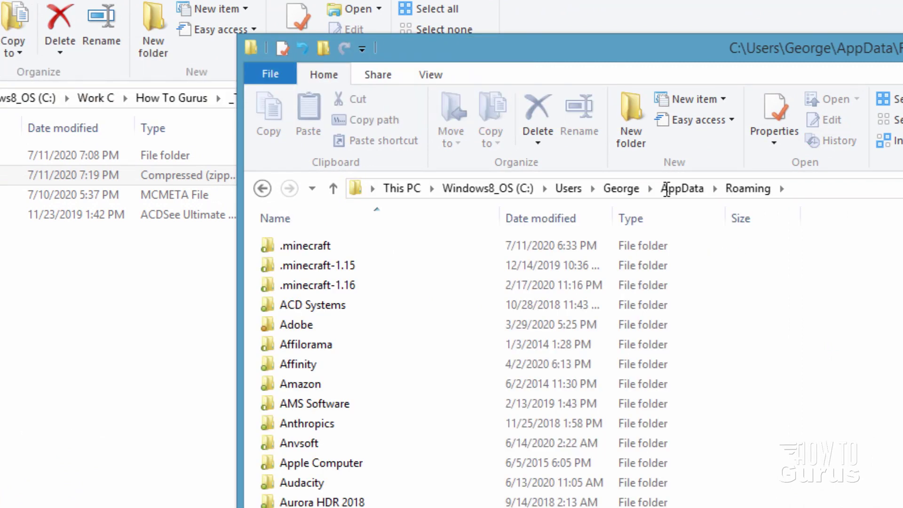
pyautogui.click(305, 247)
pyautogui.doubleClick(305, 246)
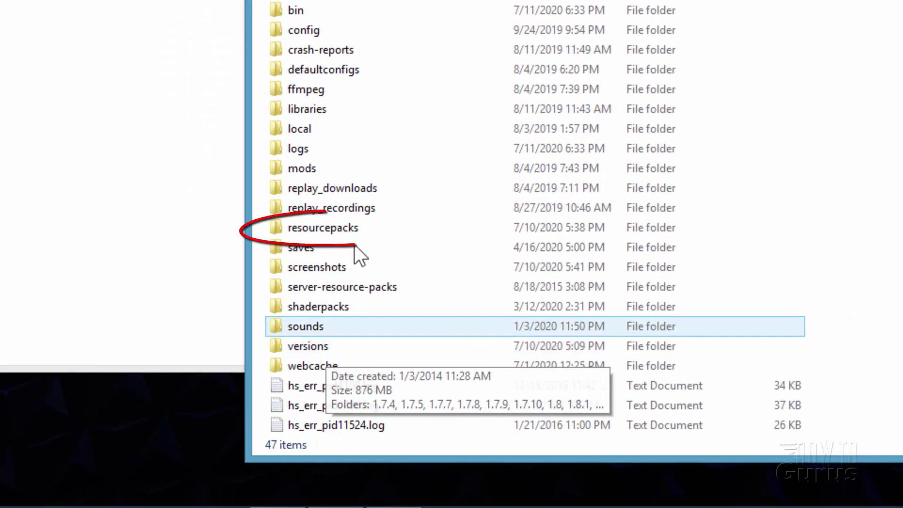
pyautogui.click(319, 259)
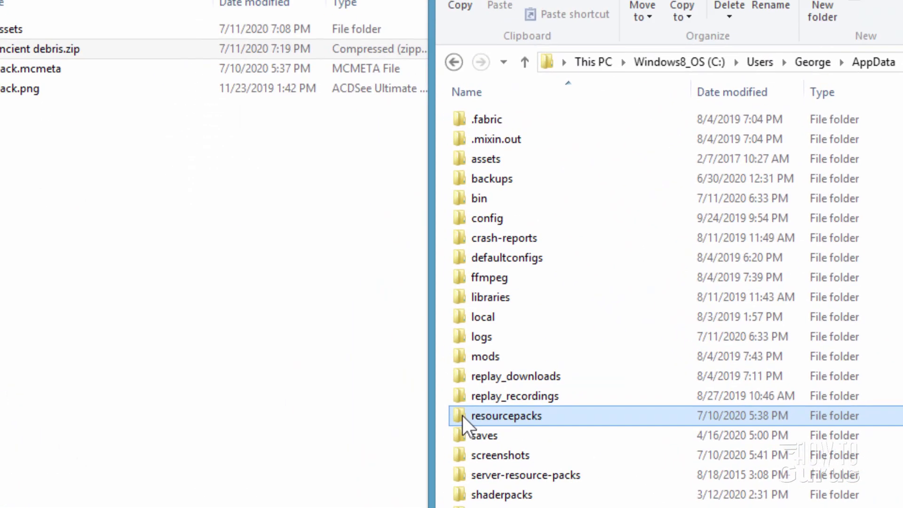
pyautogui.doubleClick(306, 230)
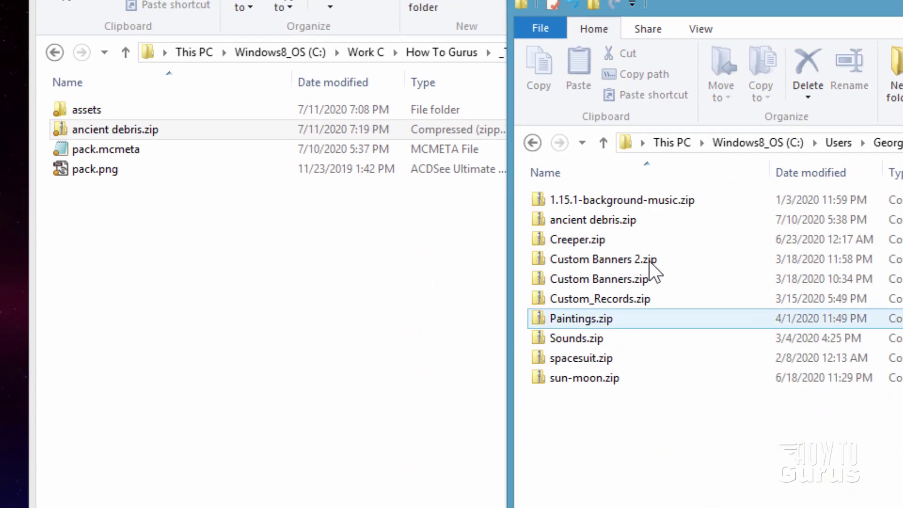
pyautogui.click(572, 217)
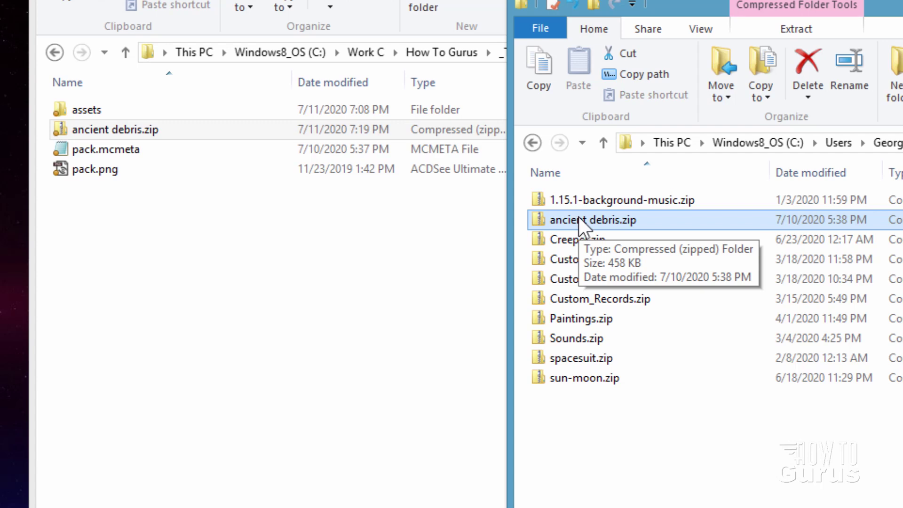
pyautogui.press('Delete')
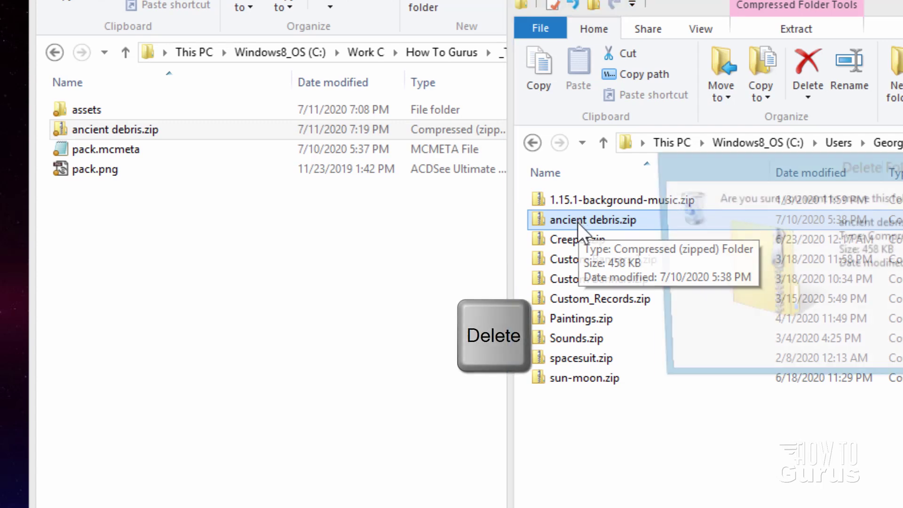
# - Confirm deleting the old archive, then move the new ancient debris.zip into resourcepacks
pyautogui.press('Return')
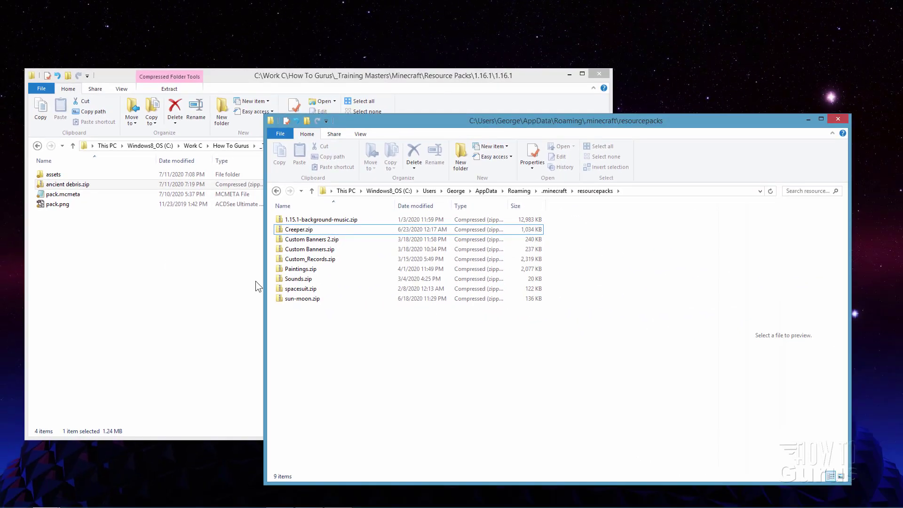
pyautogui.click(421, 356)
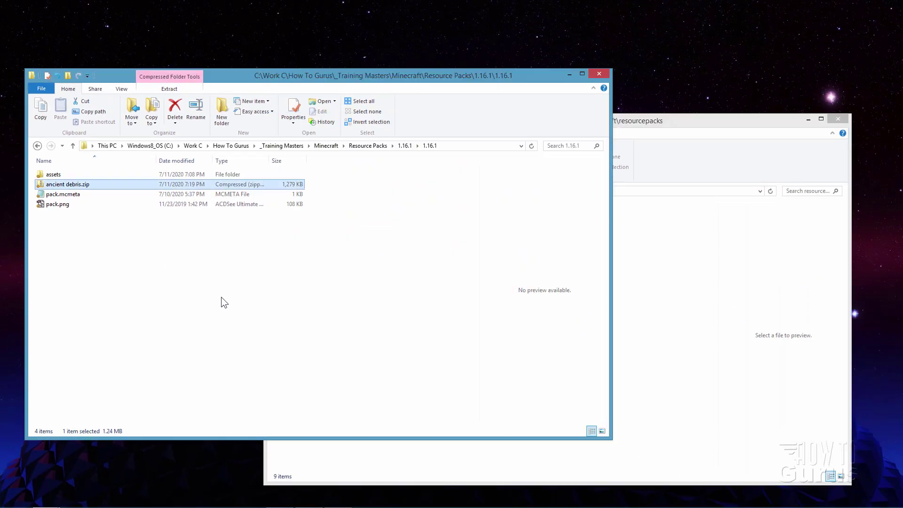
pyautogui.click(221, 298)
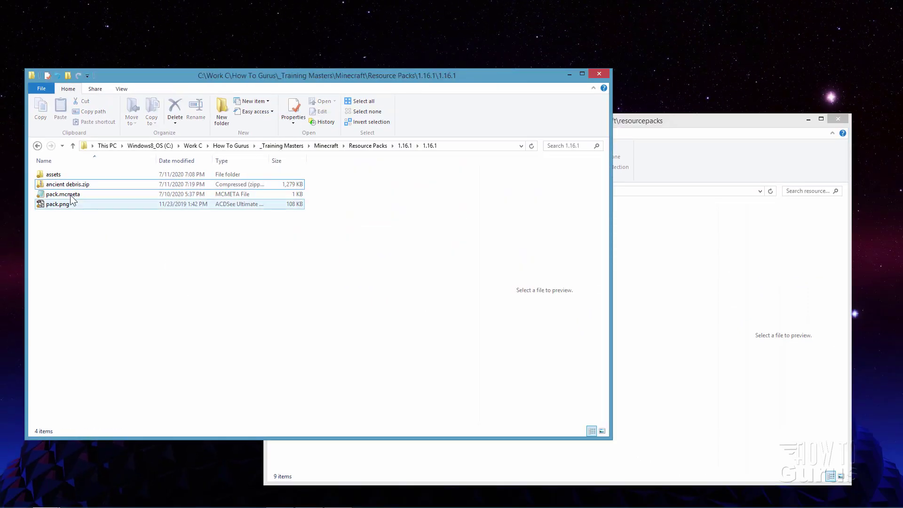
pyautogui.click(48, 185)
pyautogui.moveTo(49, 186); pyautogui.dragTo(651, 289)
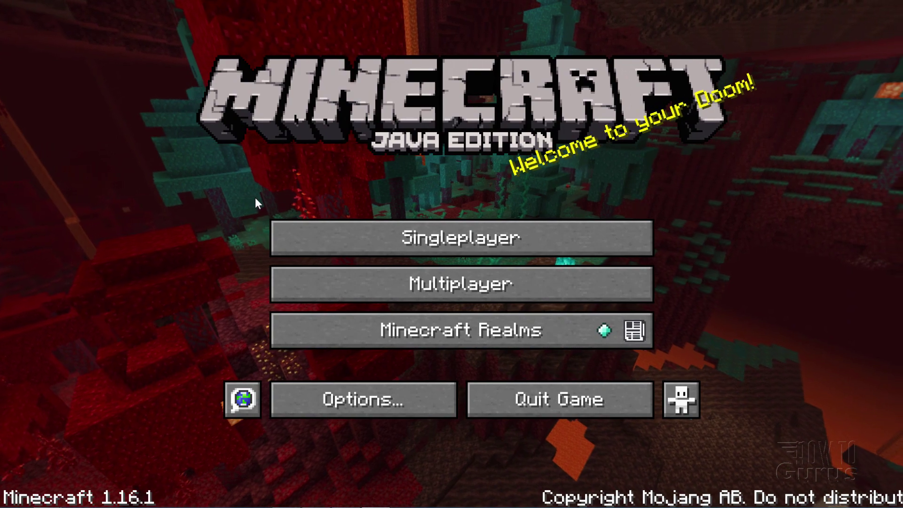
# - In Options > Resource Packs, move ancient debris.zip into the Selected packs list
pyautogui.click(364, 402)
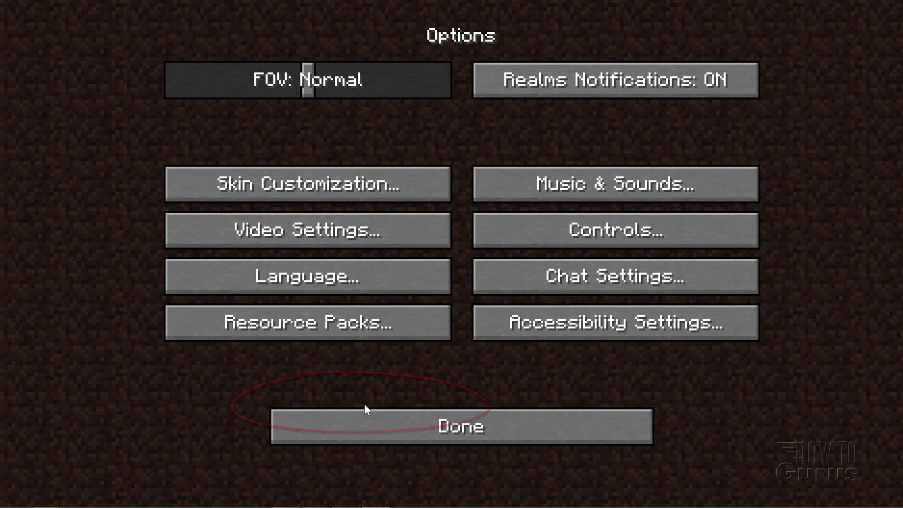
pyautogui.click(295, 323)
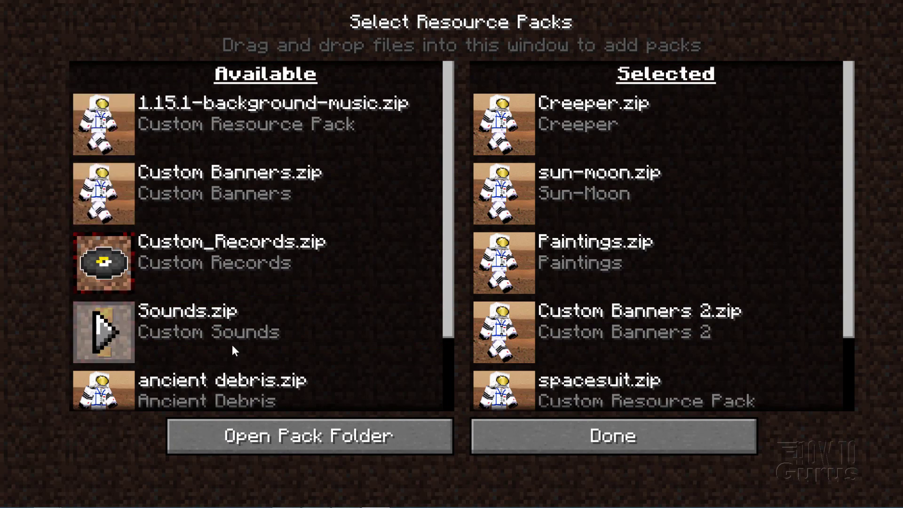
pyautogui.moveTo(445, 211); pyautogui.dragTo(447, 285)
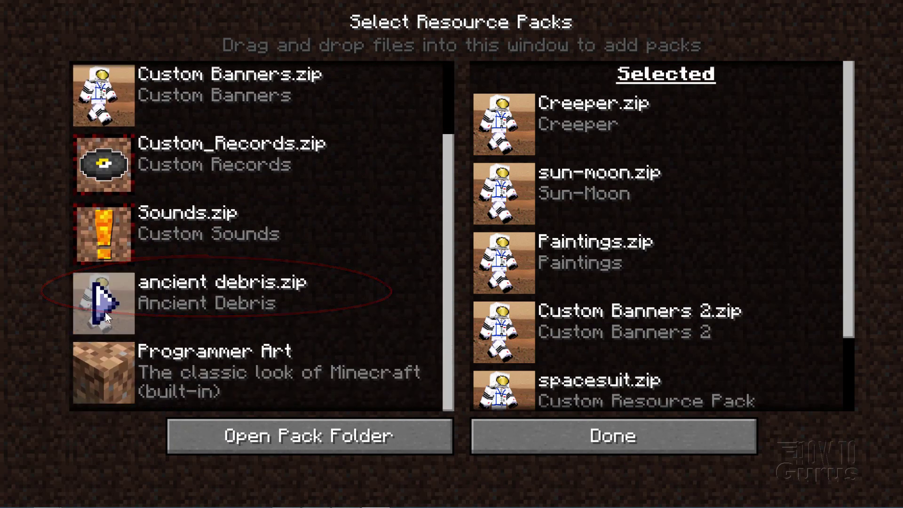
pyautogui.click(103, 306)
pyautogui.moveTo(508, 113)
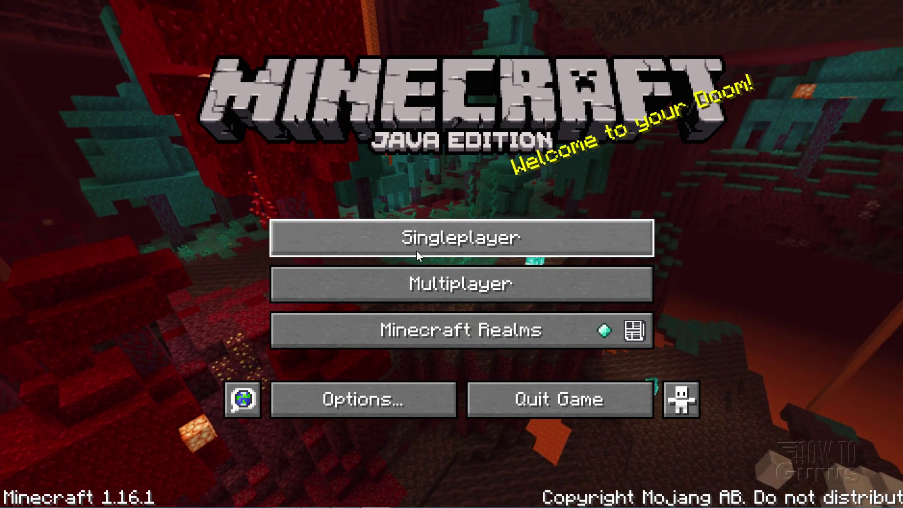
# - Load the Minecraft World singleplayer save and view the placed ancient debris block in third person
pyautogui.click(443, 244)
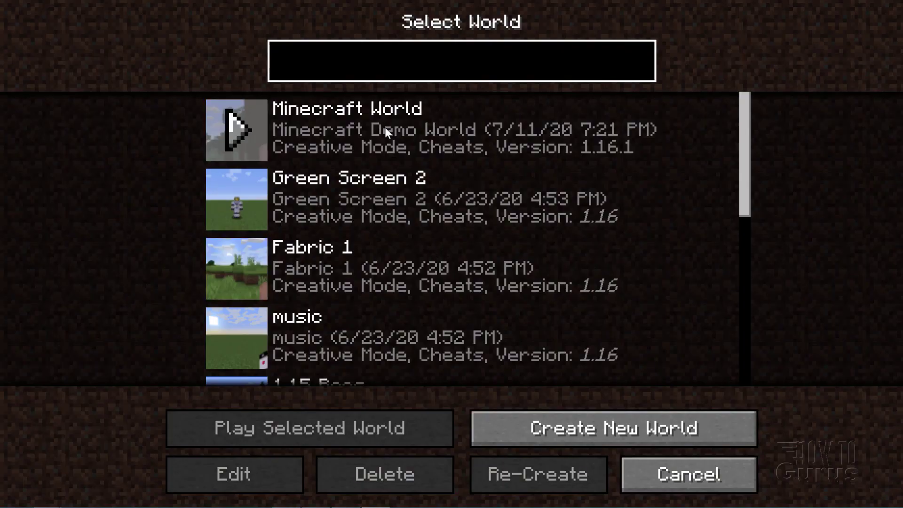
pyautogui.click(236, 133)
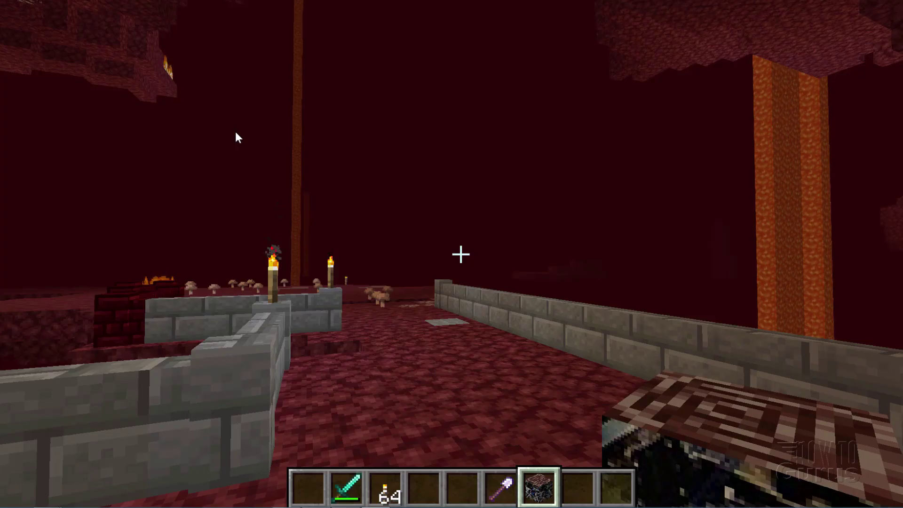
pyautogui.press('F5')
pyautogui.press('F5')
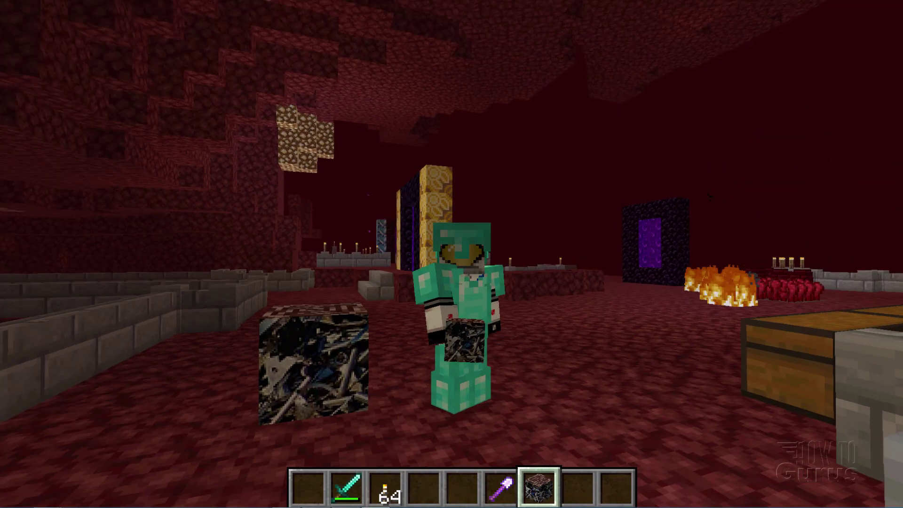